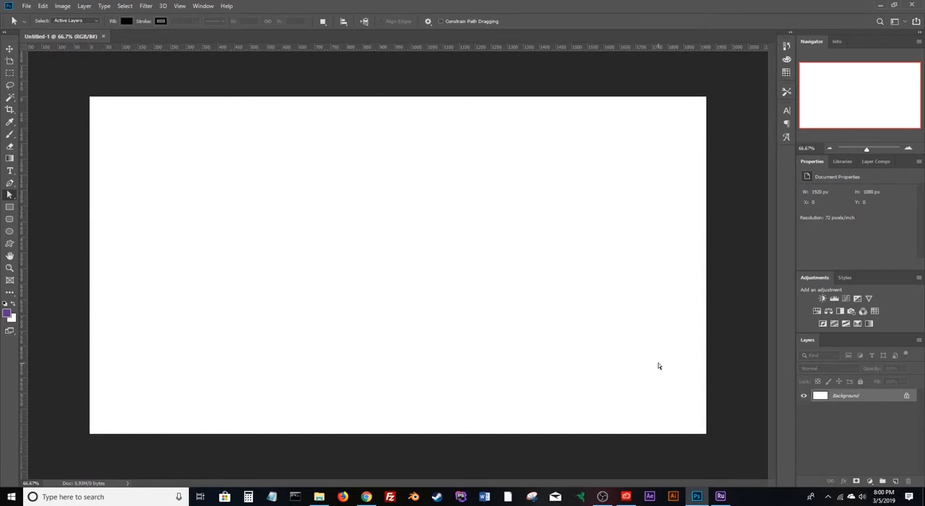
# Reset the foreground and background colours to black and white and render Difference Clouds on the Background layer.
pyautogui.press('d')
pyautogui.click(146, 6)
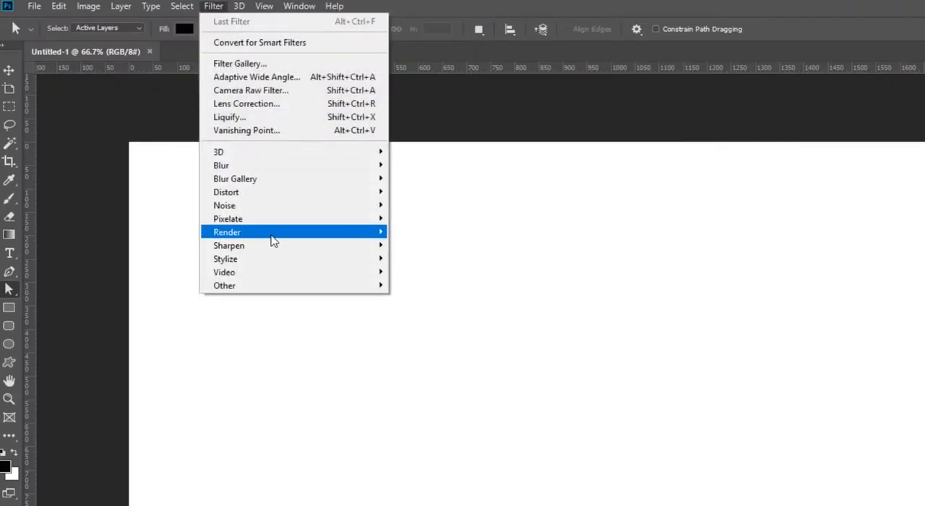
pyautogui.moveTo(273, 241)
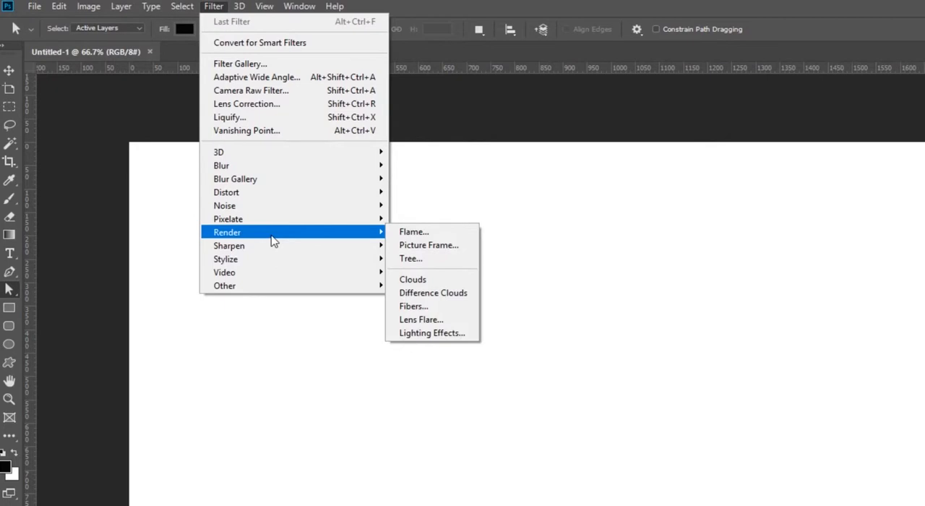
pyautogui.click(414, 292)
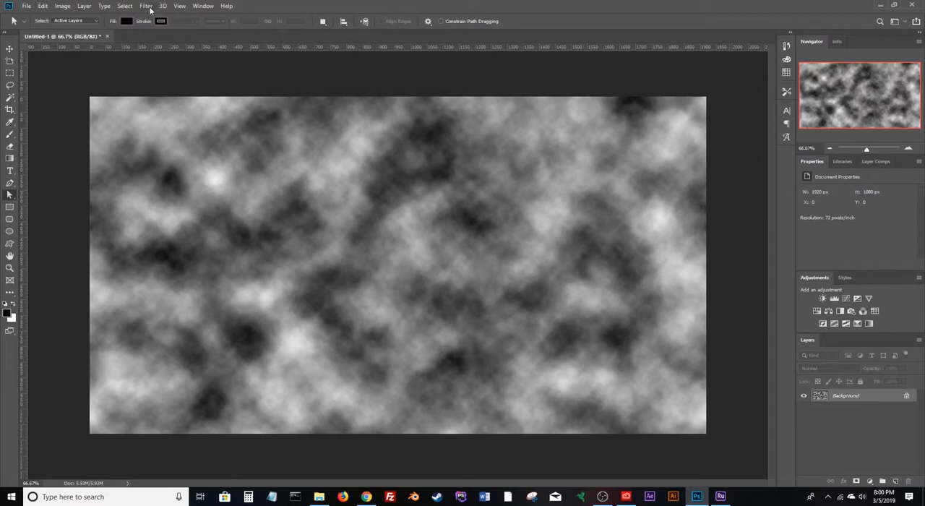
# Apply a Gaussian Blur with a radius of 35.0 pixels to the rendered clouds.
pyautogui.click(147, 6)
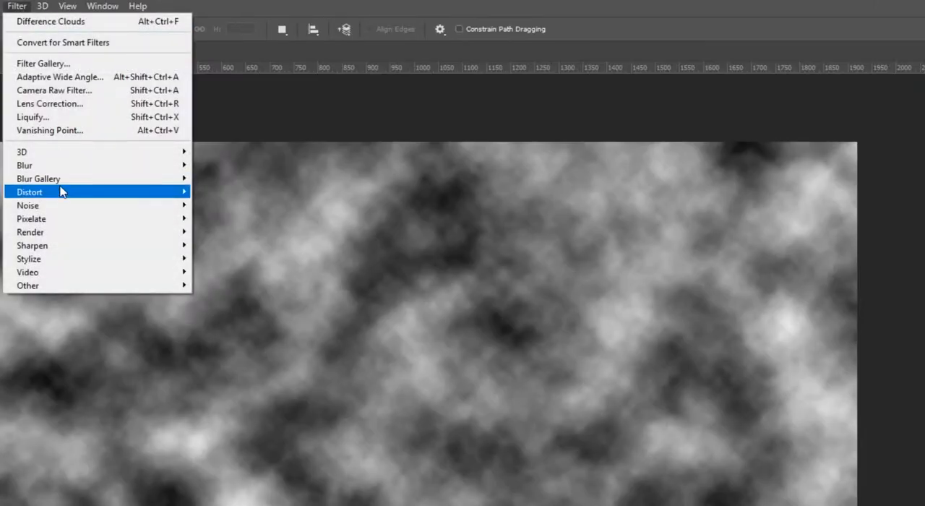
pyautogui.moveTo(63, 190)
pyautogui.moveTo(61, 172)
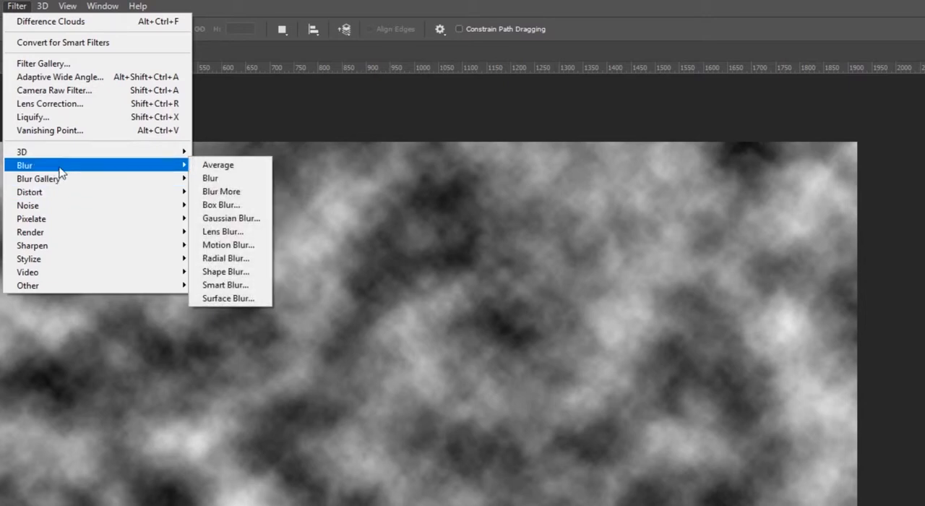
pyautogui.click(242, 222)
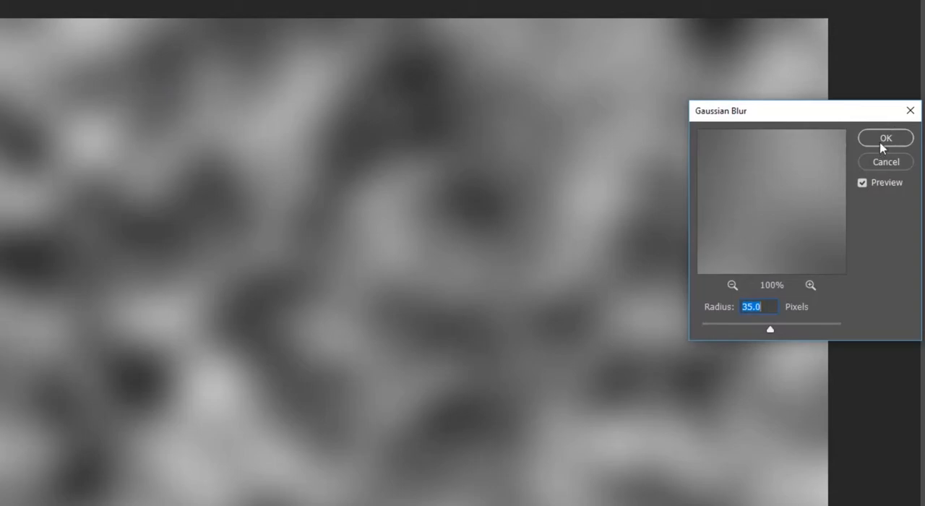
pyautogui.click(881, 143)
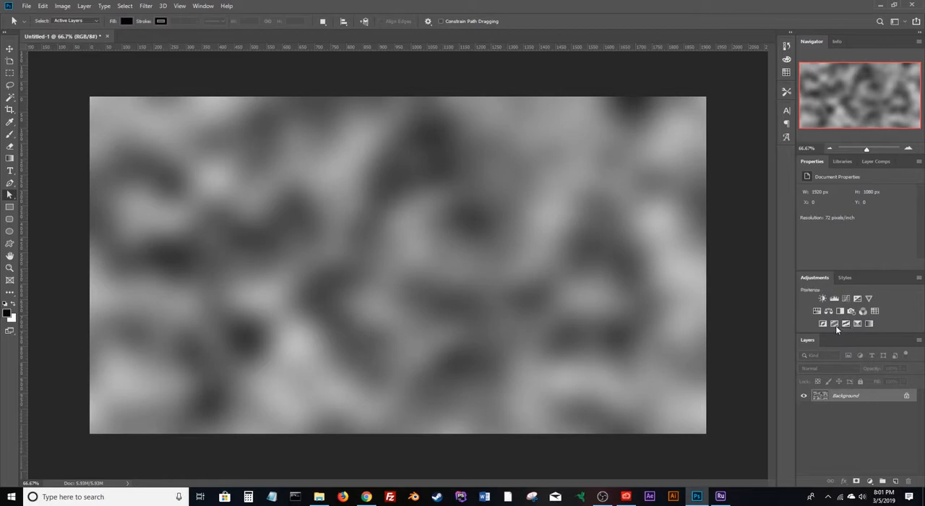
# Add a Posterize adjustment layer above the blurred clouds and set it to 6 levels.
pyautogui.click(835, 323)
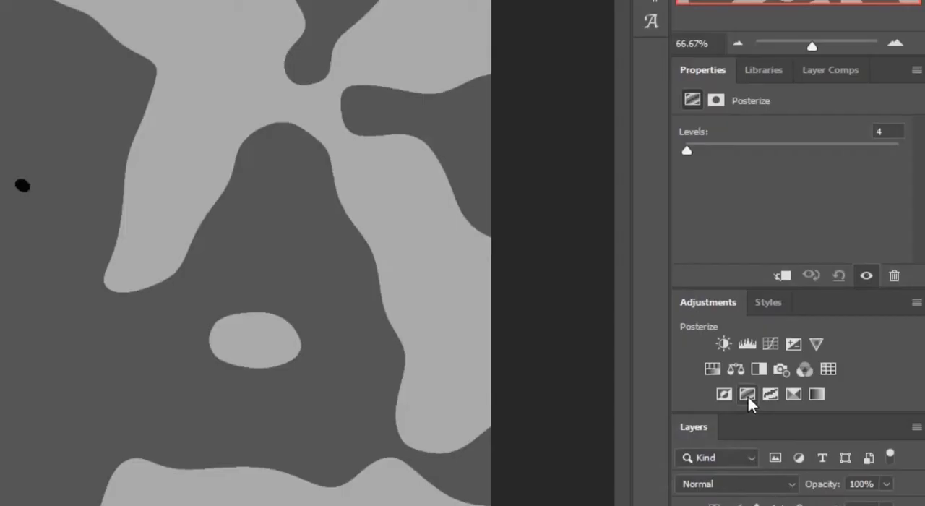
pyautogui.click(872, 133)
pyautogui.write('5')
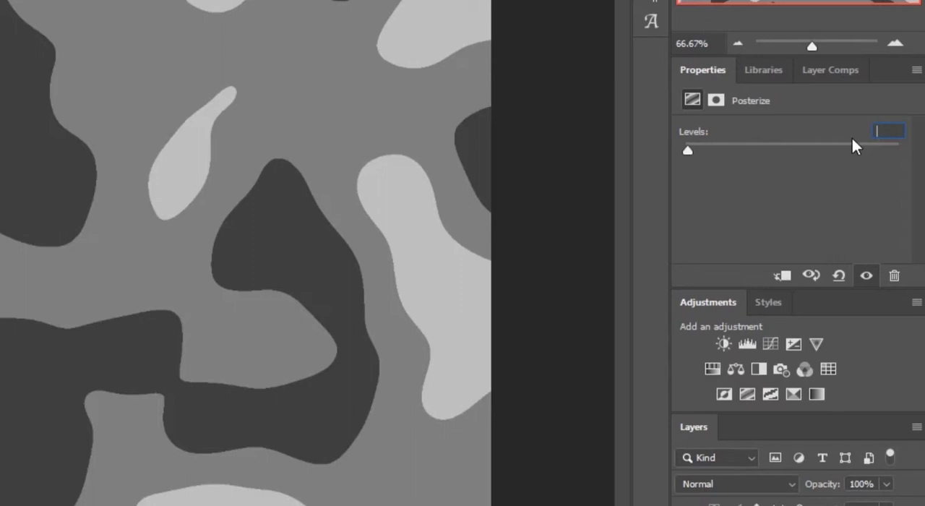
pyautogui.write('6')
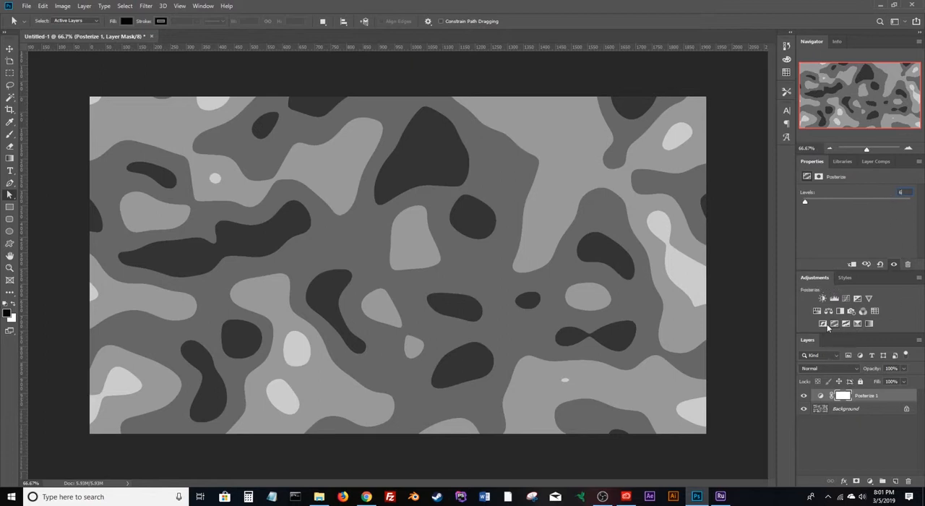
# Add a Gradient Map adjustment layer above the Posterize layer using the Violet, Orange gradient preset.
pyautogui.click(869, 324)
pyautogui.click(853, 195)
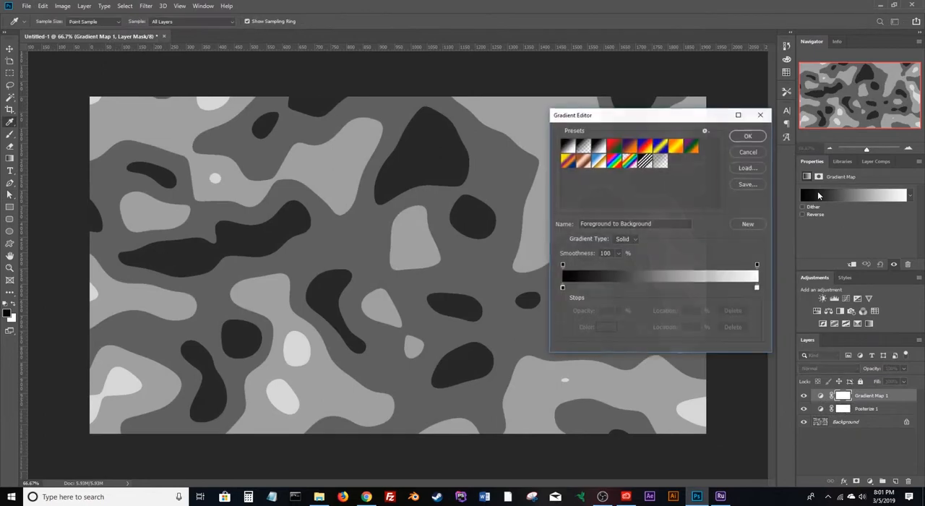
pyautogui.click(636, 149)
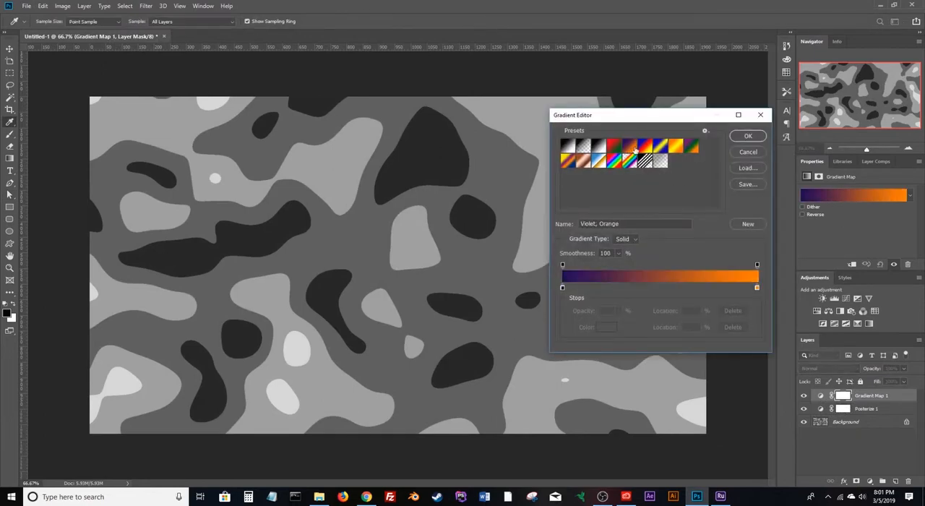
pyautogui.click(748, 136)
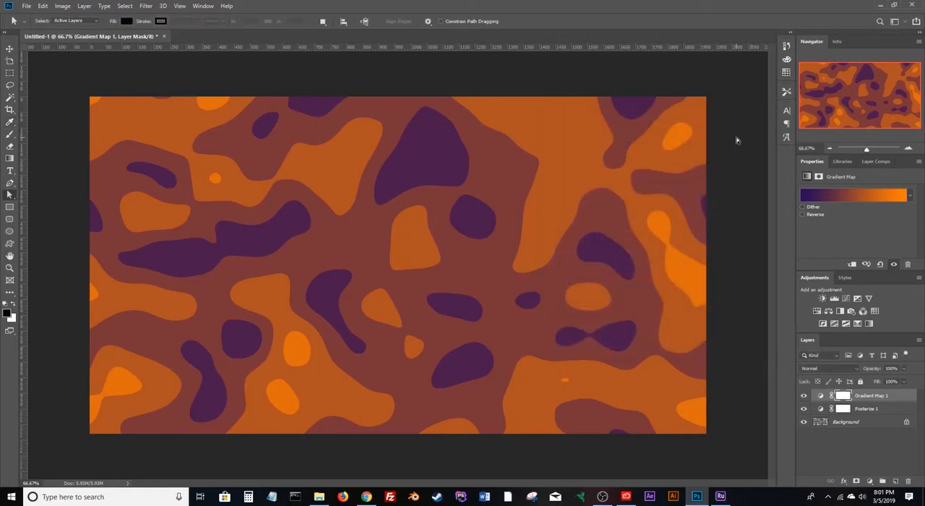
# Save the layered document as contour.psd in the Workshop 1 folder, replacing the existing file.
pyautogui.click(27, 6)
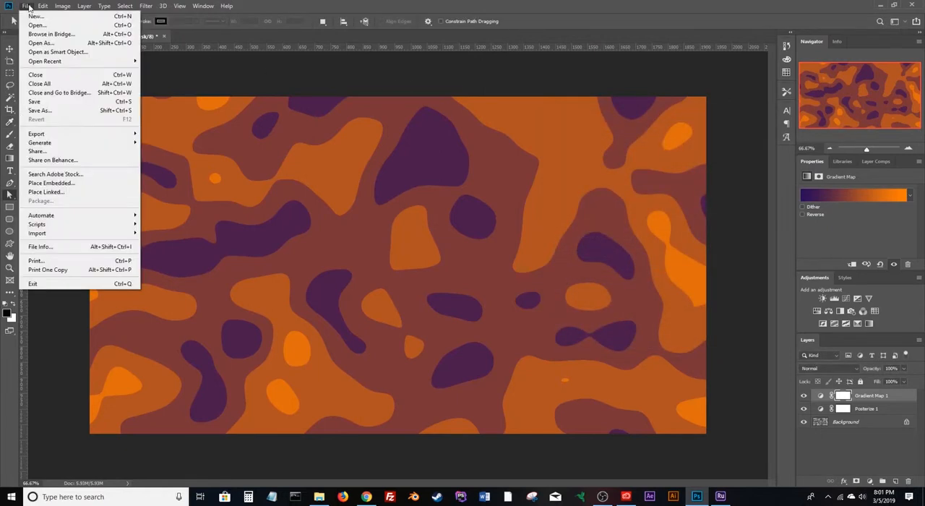
pyautogui.click(40, 103)
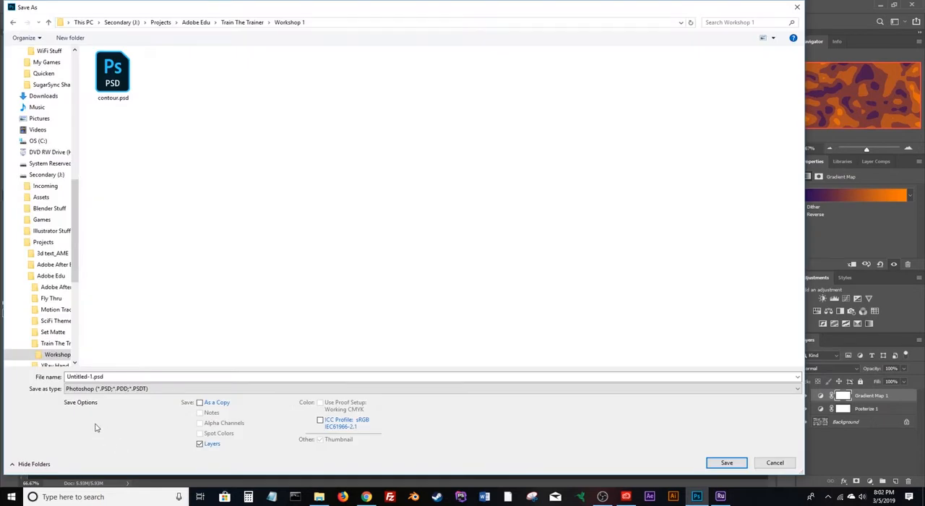
pyautogui.click(122, 86)
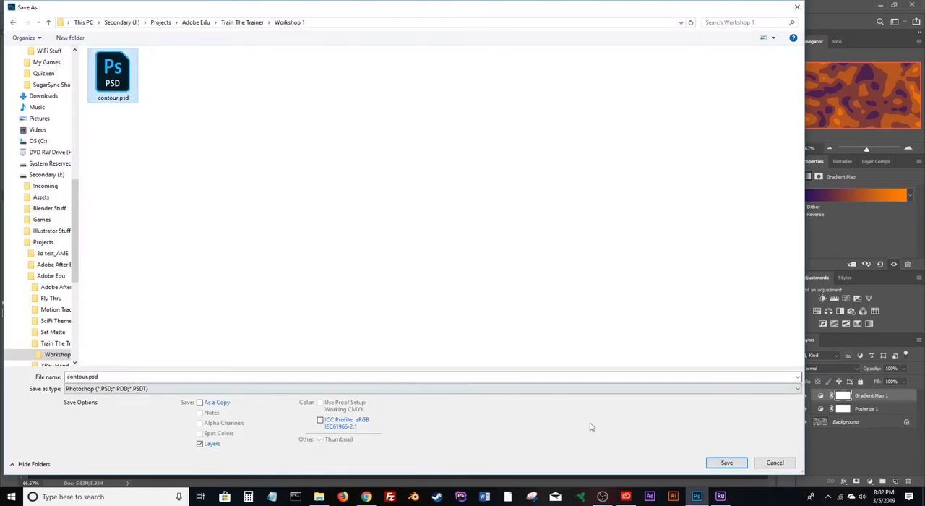
pyautogui.click(726, 462)
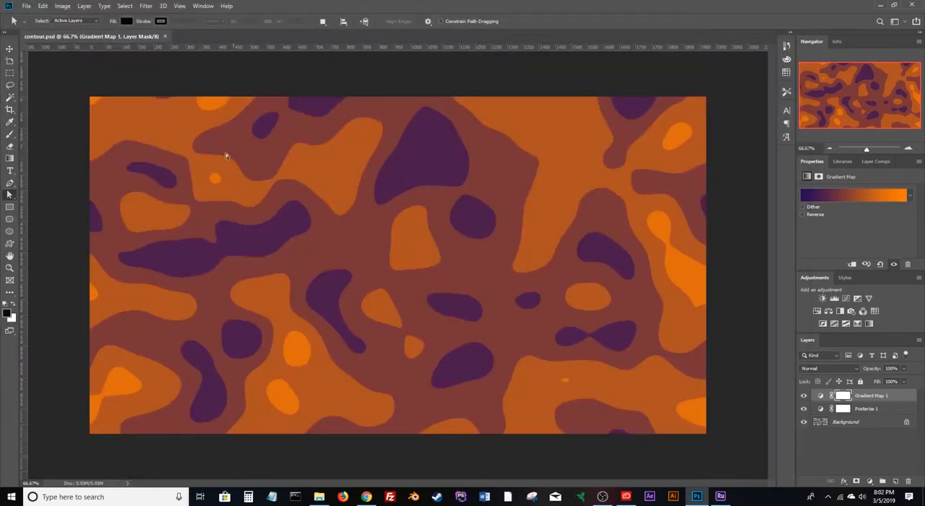
# Save a flattened CompuServe GIF copy as contour.gif in the Workshop 1 folder, with Normal row order.
pyautogui.click(26, 7)
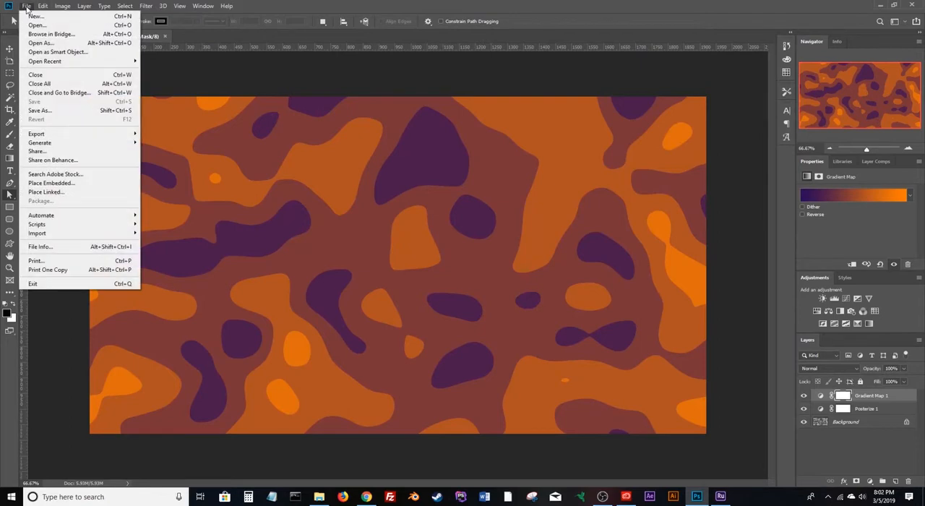
pyautogui.click(60, 110)
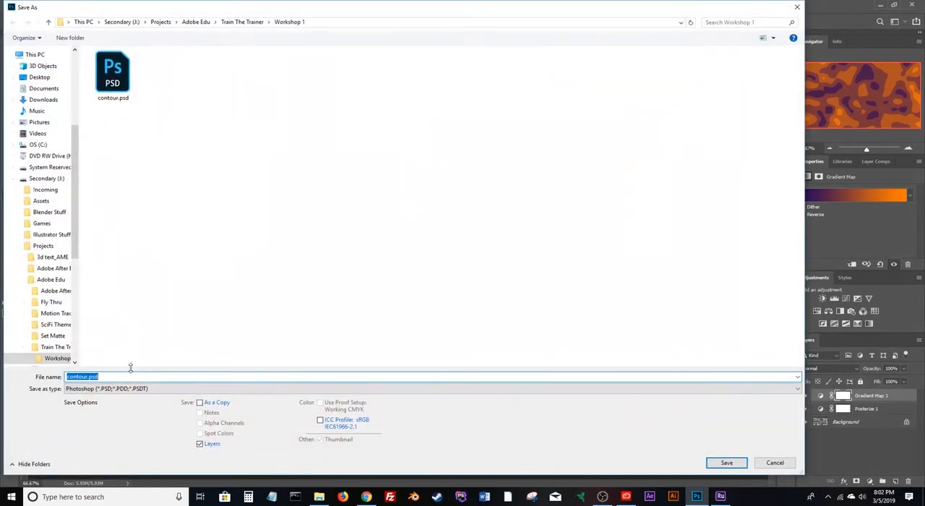
pyautogui.press('Tab')
pyautogui.press('c')
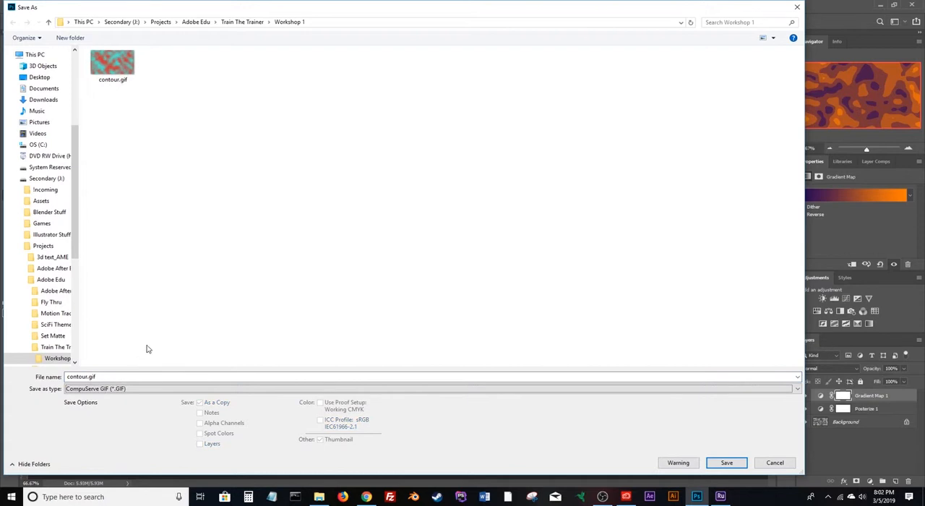
pyautogui.click(736, 464)
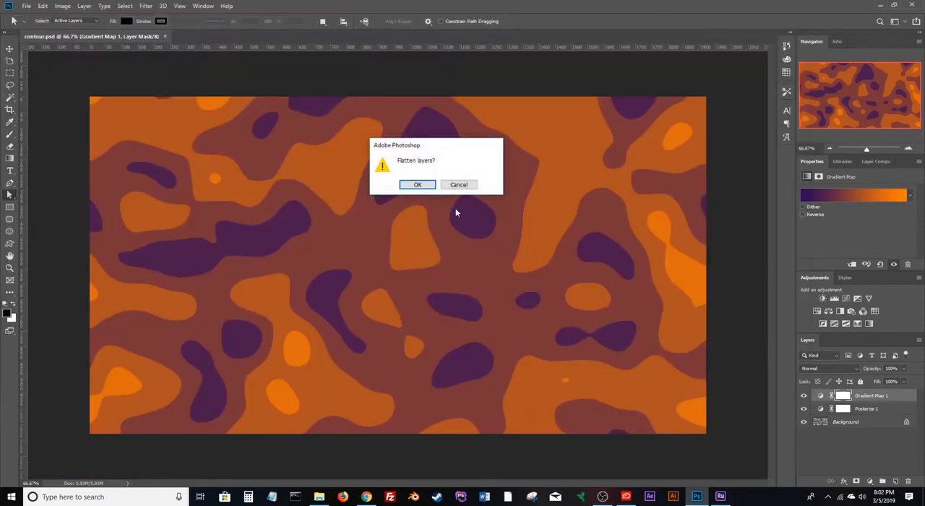
pyautogui.click(426, 184)
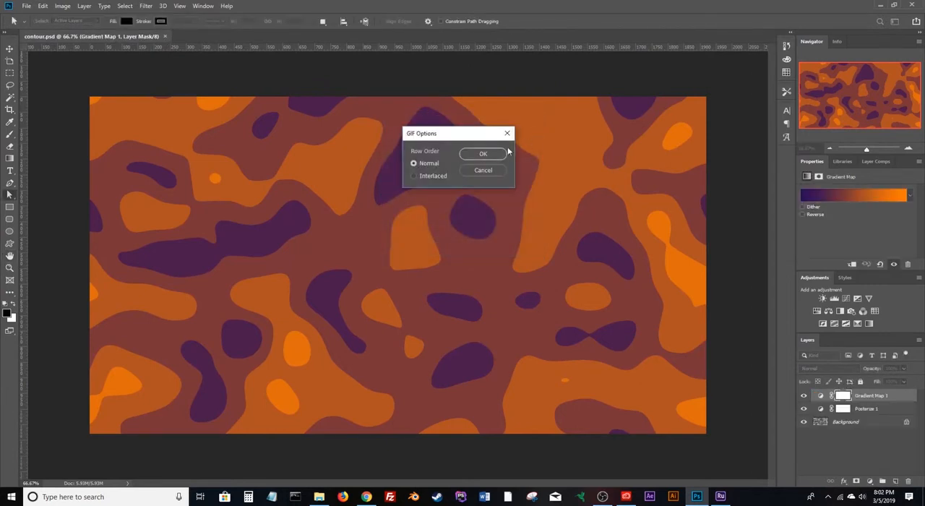
pyautogui.click(484, 155)
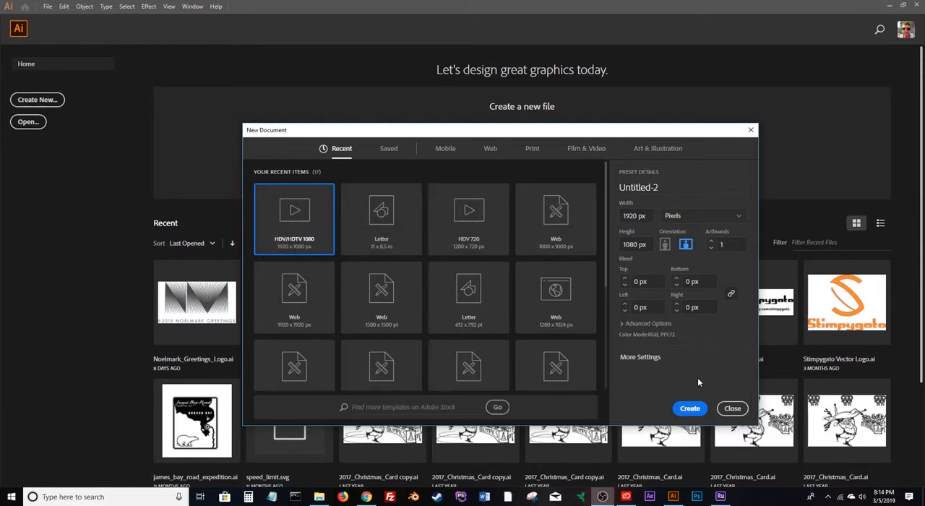
# Switch to Illustrator, create a 1920 x 1080 px document from the HDV/HDTV 1080 preset, and place contour.gif in it.
pyautogui.click(689, 408)
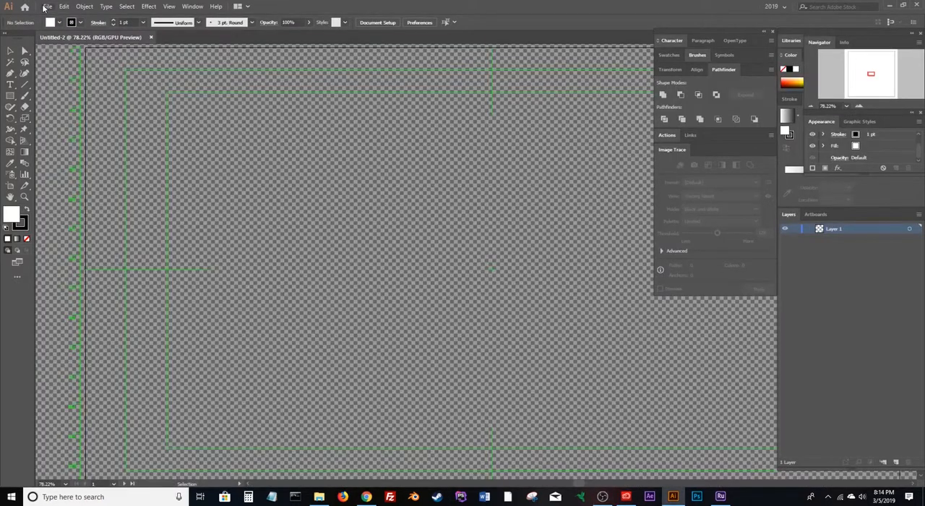
pyautogui.click(46, 6)
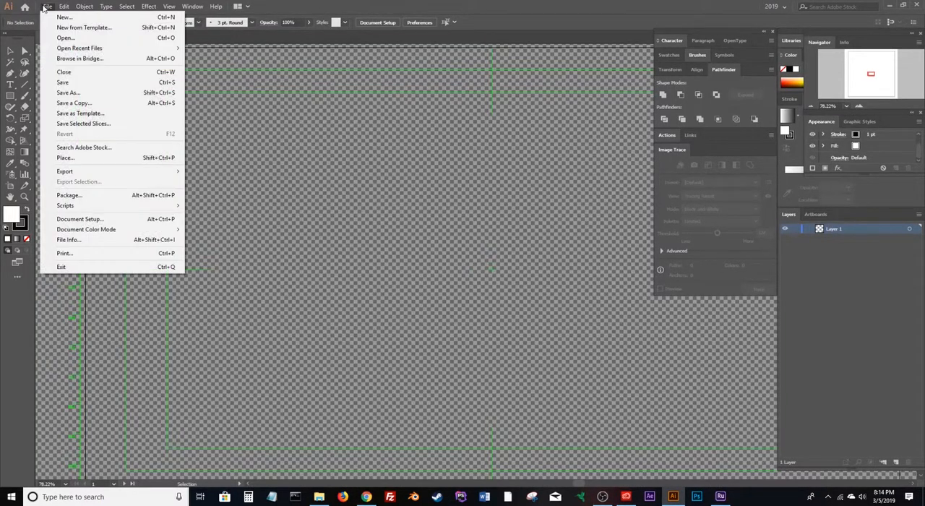
pyautogui.click(68, 158)
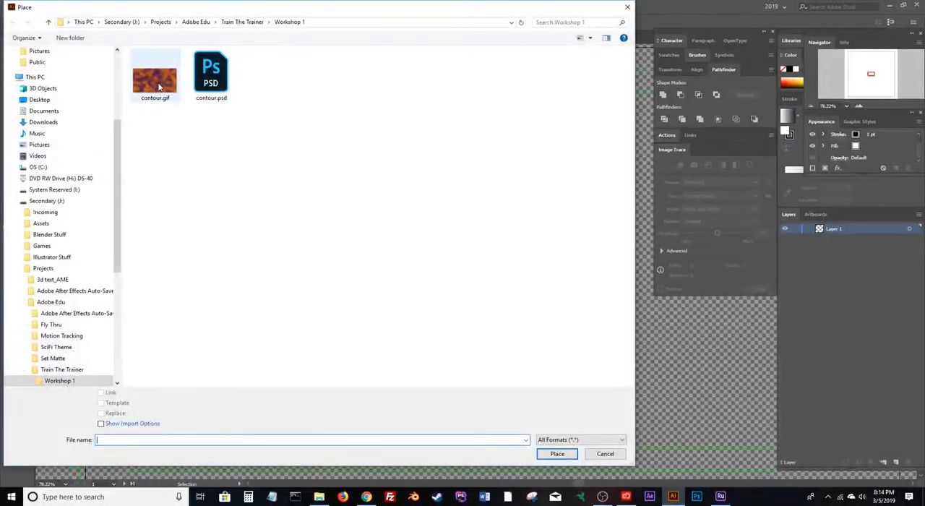
pyautogui.doubleClick(155, 81)
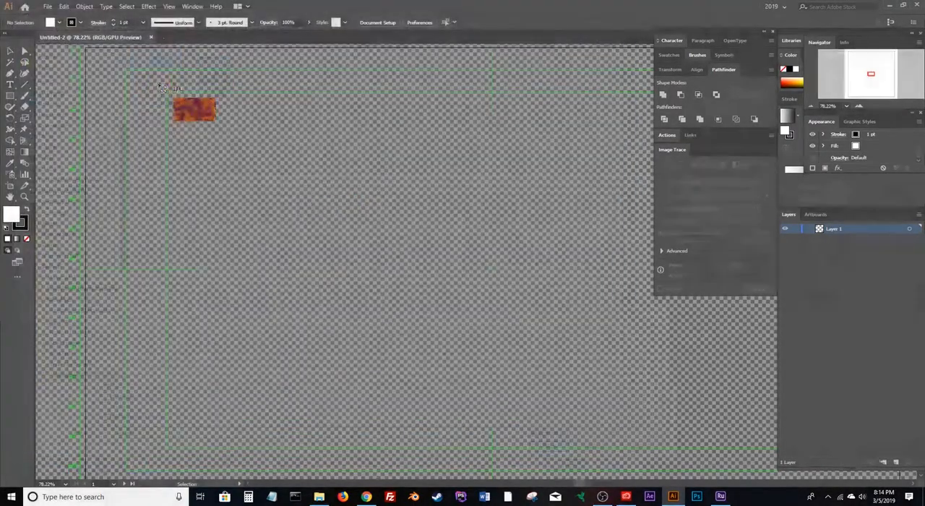
pyautogui.click(421, 229)
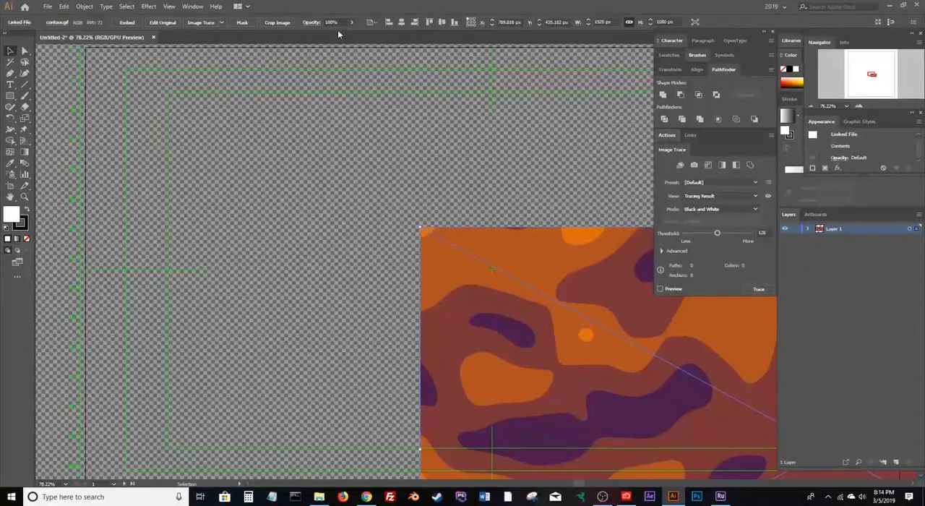
# Align the placed contour image to the horizontal and vertical centre of the artboard.
pyautogui.click(401, 22)
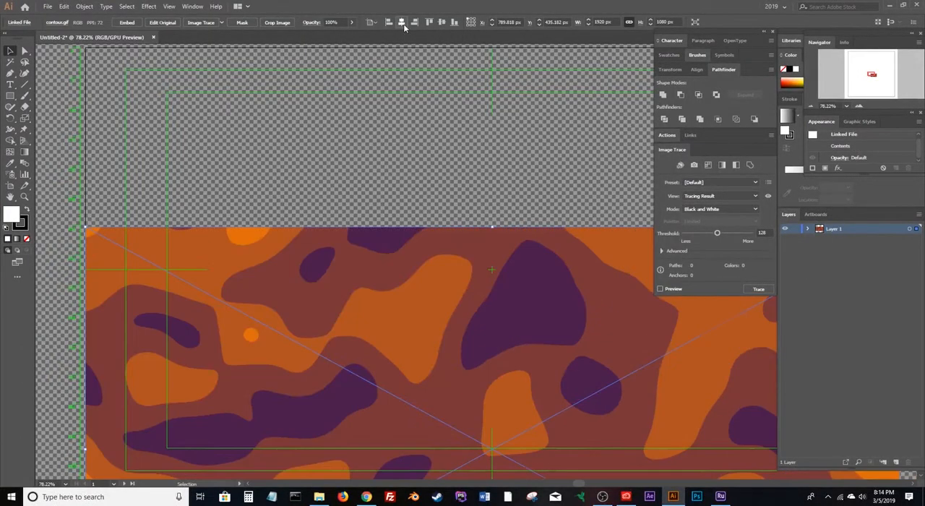
pyautogui.click(442, 22)
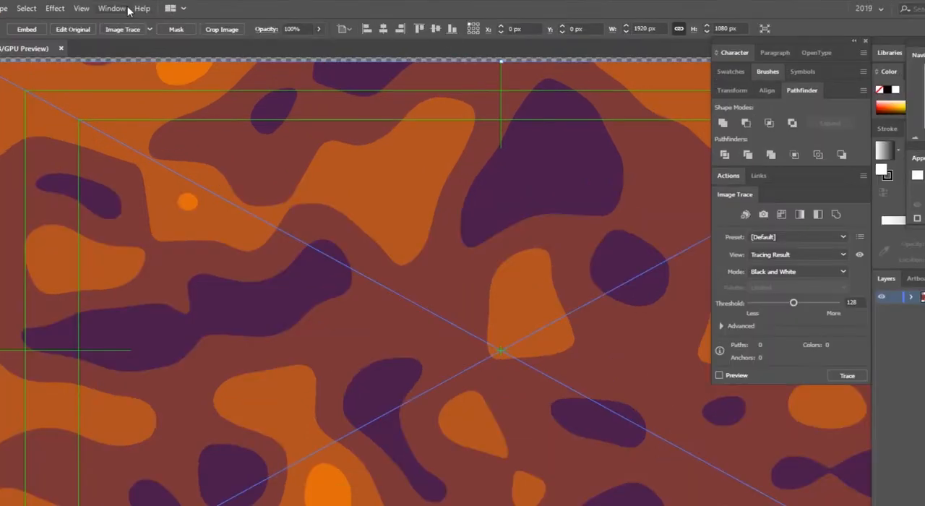
# Expand the advanced Image Trace options and trace the placed contour image with the 16 Colors preset.
pyautogui.click(112, 8)
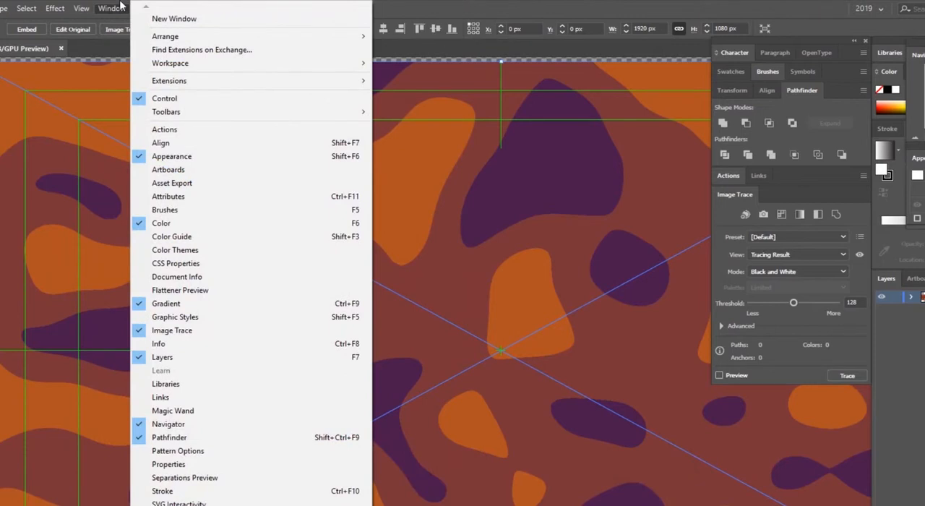
pyautogui.click(724, 221)
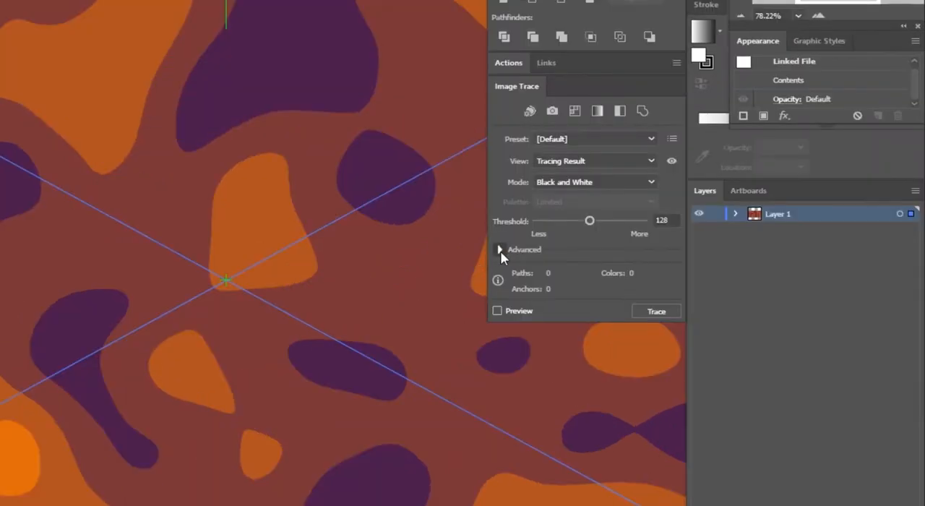
pyautogui.click(499, 249)
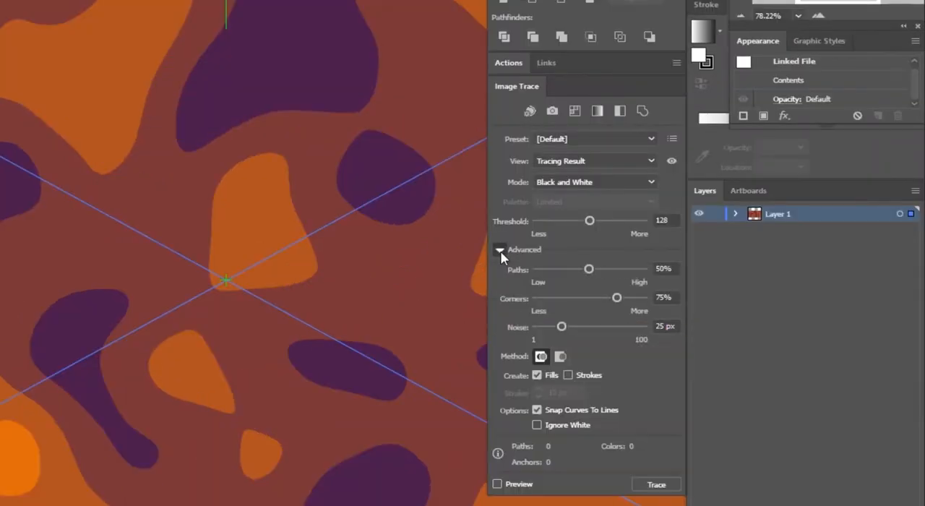
pyautogui.click(558, 140)
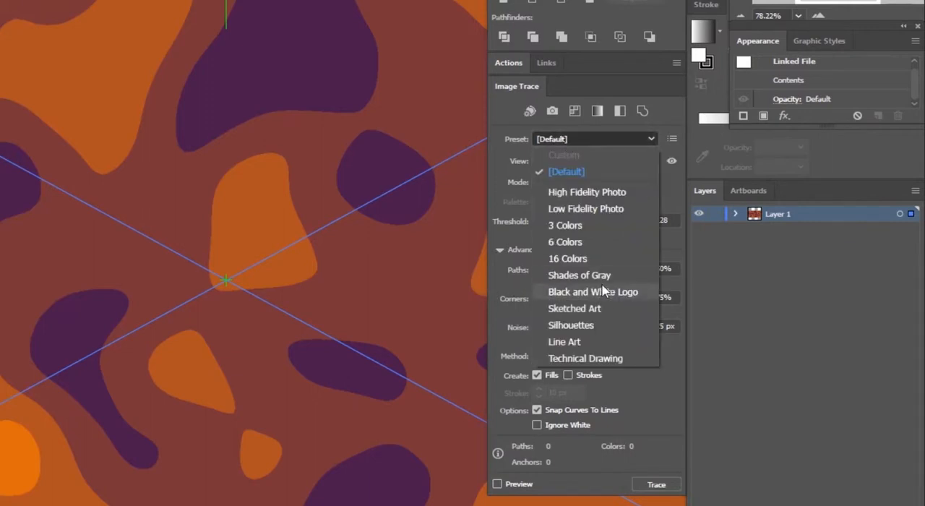
pyautogui.click(592, 255)
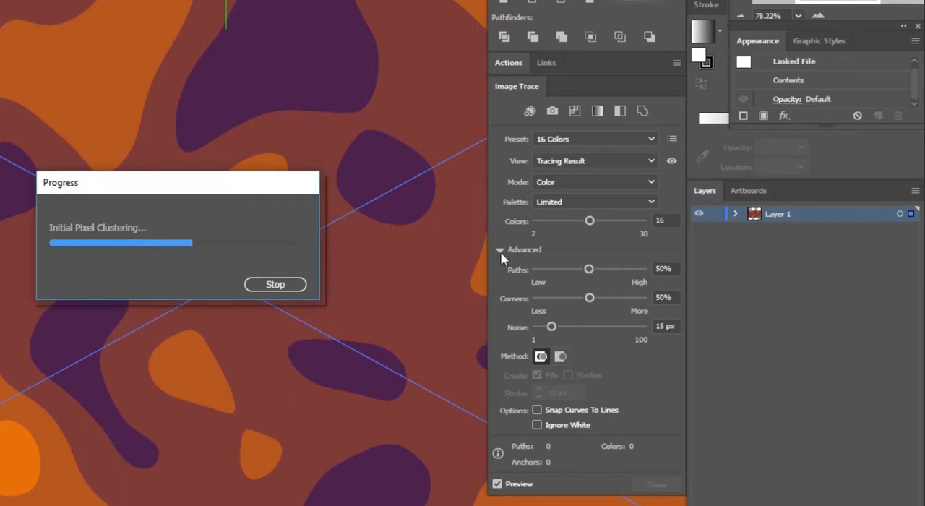
pyautogui.click(497, 483)
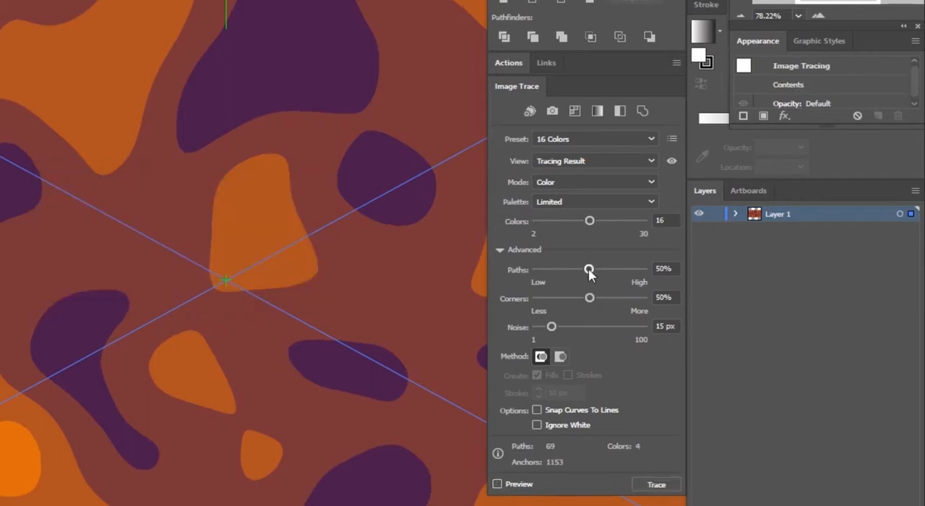
# Set the trace's Paths to 3%, Corners to 0% and Noise to 1 px, and preview the result.
pyautogui.moveTo(589, 270); pyautogui.dragTo(539, 269)
pyautogui.moveTo(589, 298); pyautogui.dragTo(516, 298)
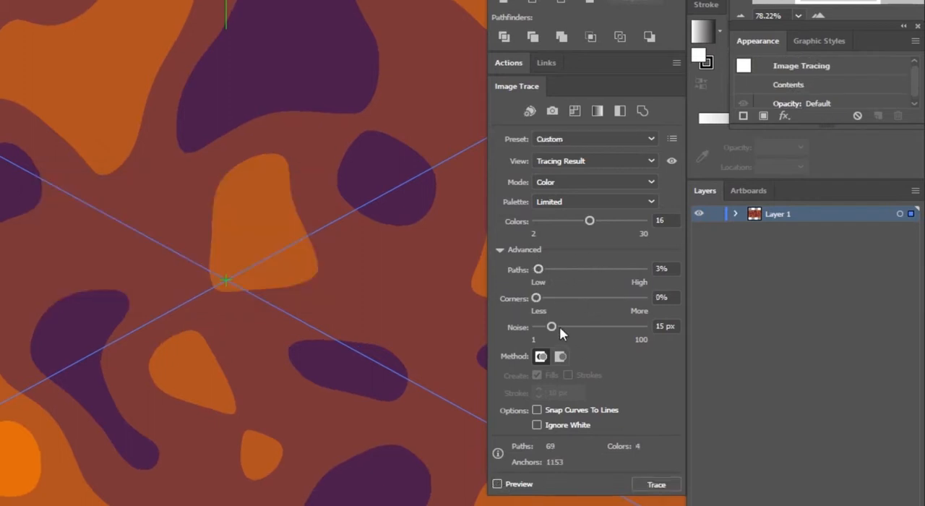
pyautogui.moveTo(560, 326); pyautogui.dragTo(534, 328)
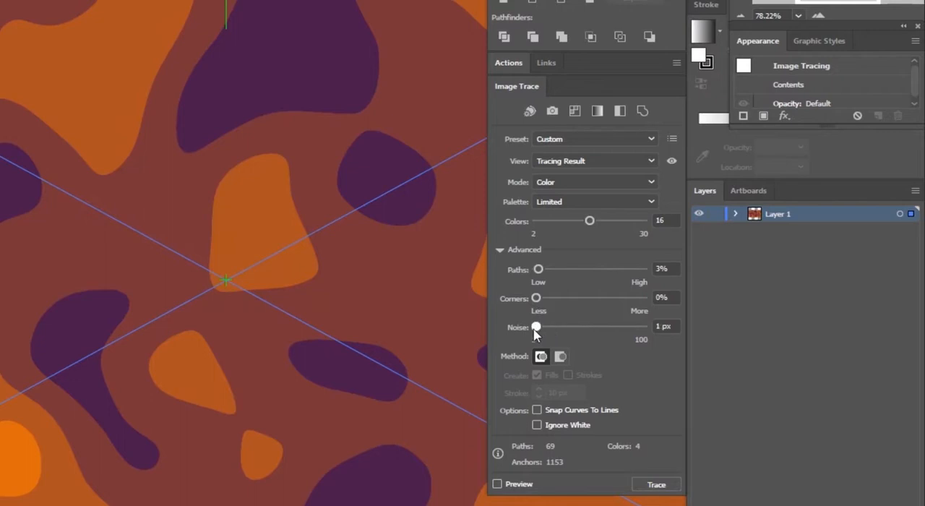
pyautogui.click(497, 484)
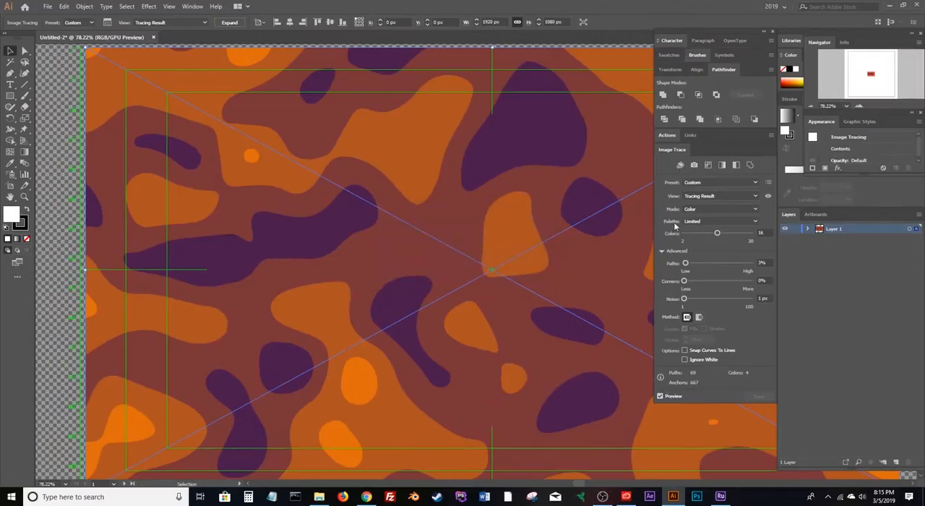
# Expand the traced image into editable vector paths and unfold Layer 1 and its group to list them.
pyautogui.click(233, 22)
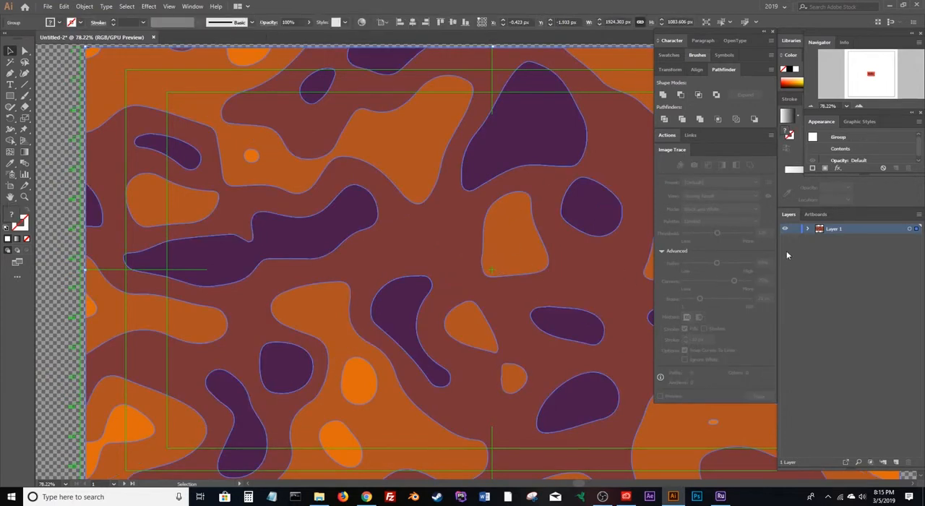
pyautogui.click(809, 228)
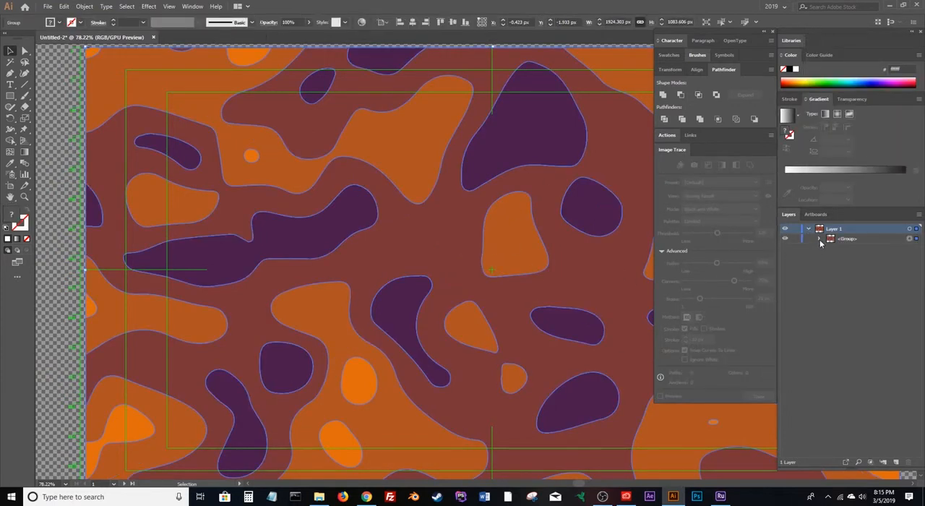
pyautogui.click(819, 239)
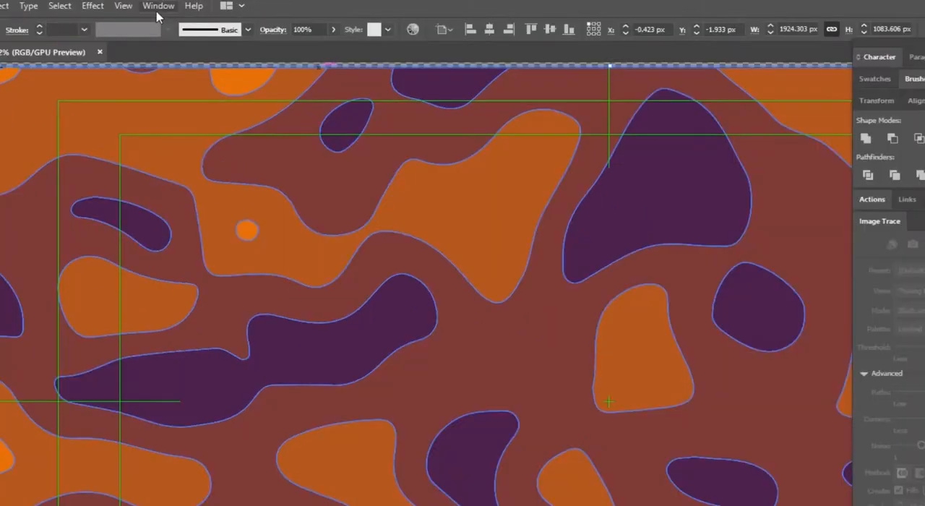
# Deselect all artwork and start recording a new action named Compound by Fill in the Default Actions set.
pyautogui.click(192, 6)
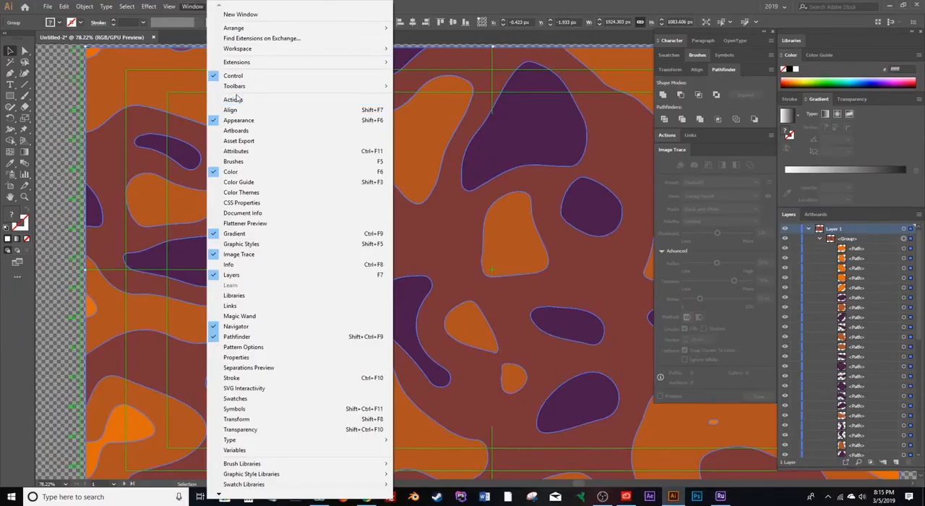
pyautogui.click(666, 136)
pyautogui.click(666, 136)
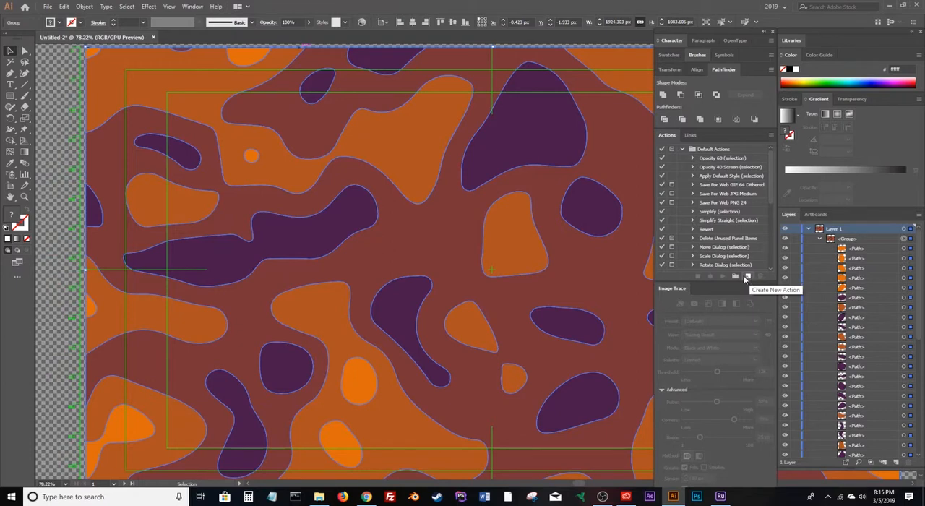
pyautogui.hotkey('ctrl', 'shift', 'a')
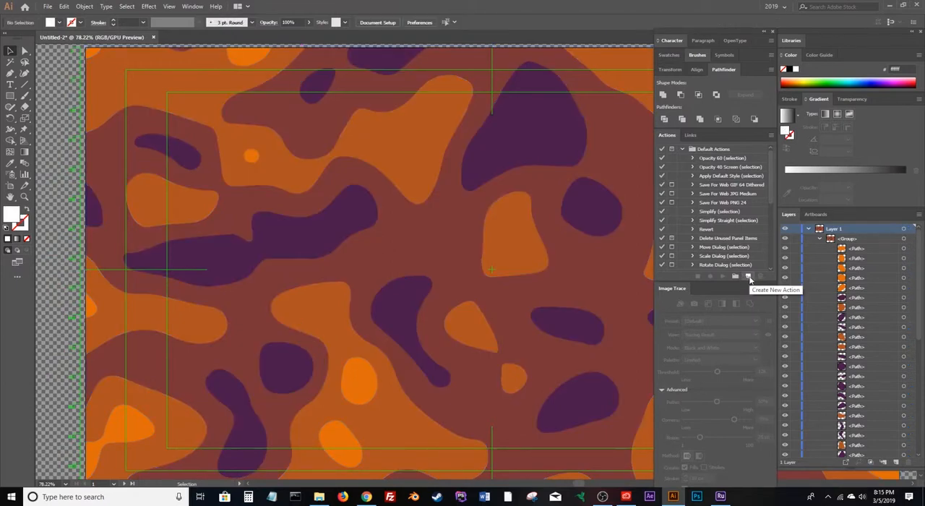
pyautogui.click(744, 278)
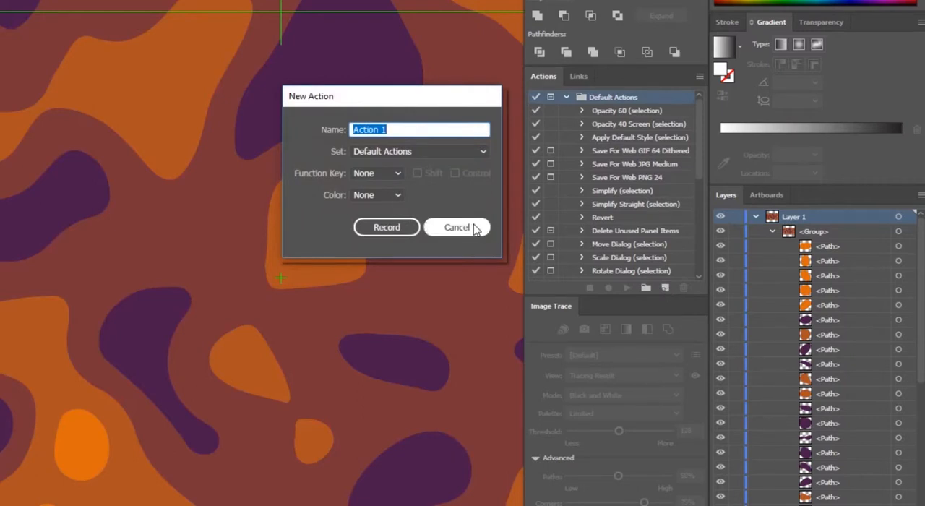
pyautogui.write('Compound by')
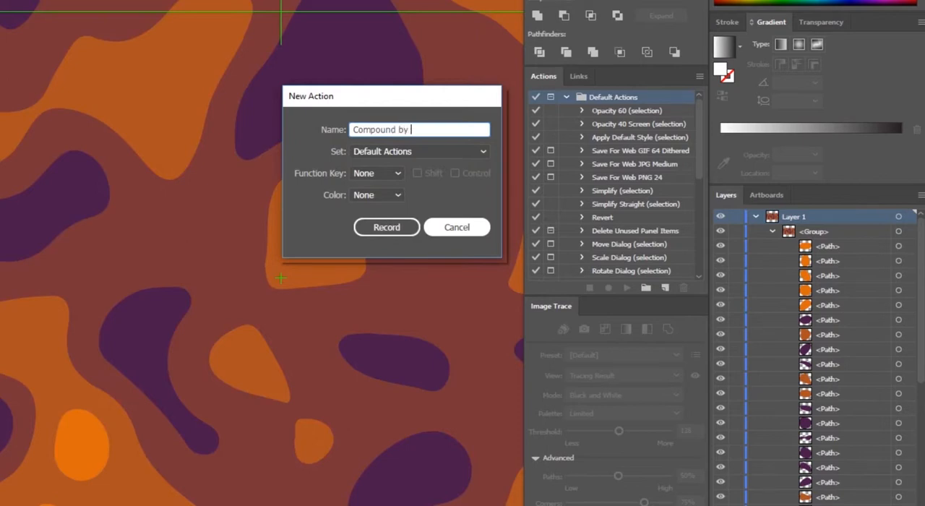
pyautogui.write(' Fil')
pyautogui.click(359, 228)
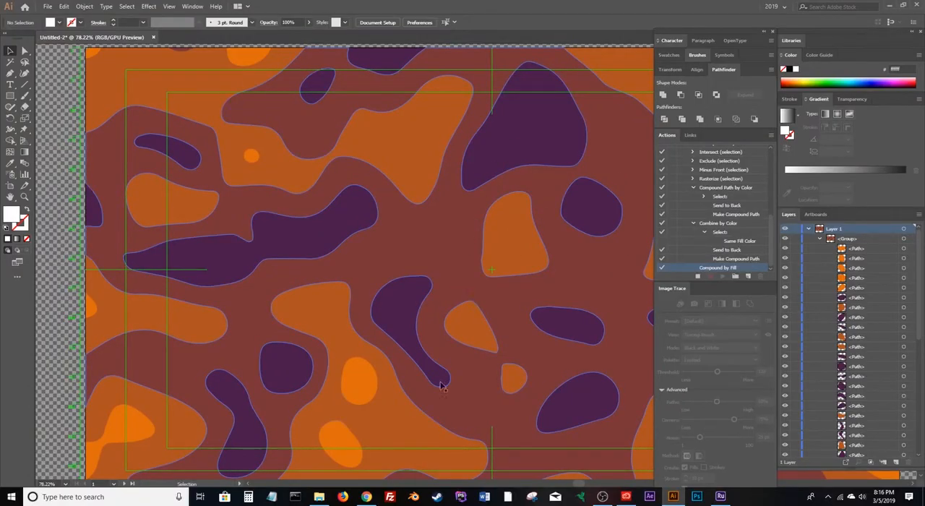
# Directly select only the small bright orange shape and extend the selection to all paths with the same fill color.
pyautogui.click(356, 391)
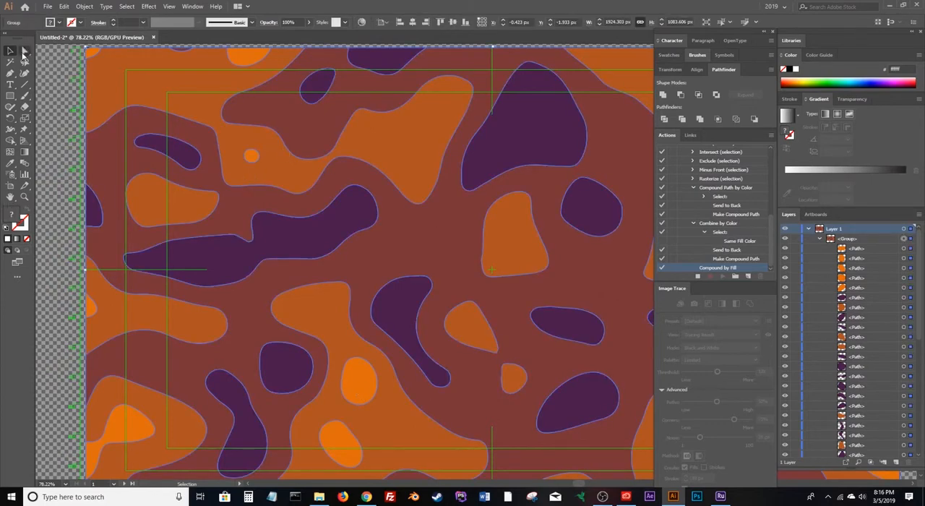
pyautogui.click(24, 50)
pyautogui.press('ctrl')
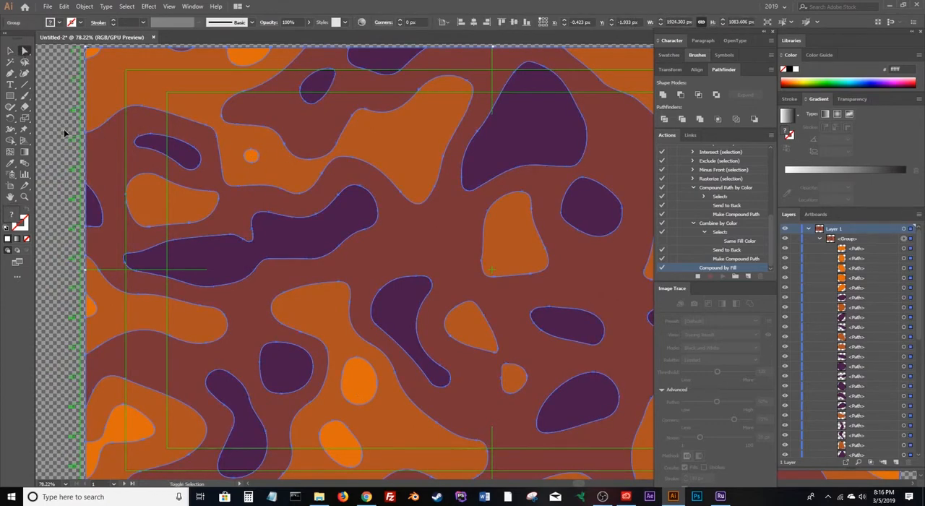
pyautogui.keyDown('ctrl'); pyautogui.click(65, 132); pyautogui.keyUp('ctrl')
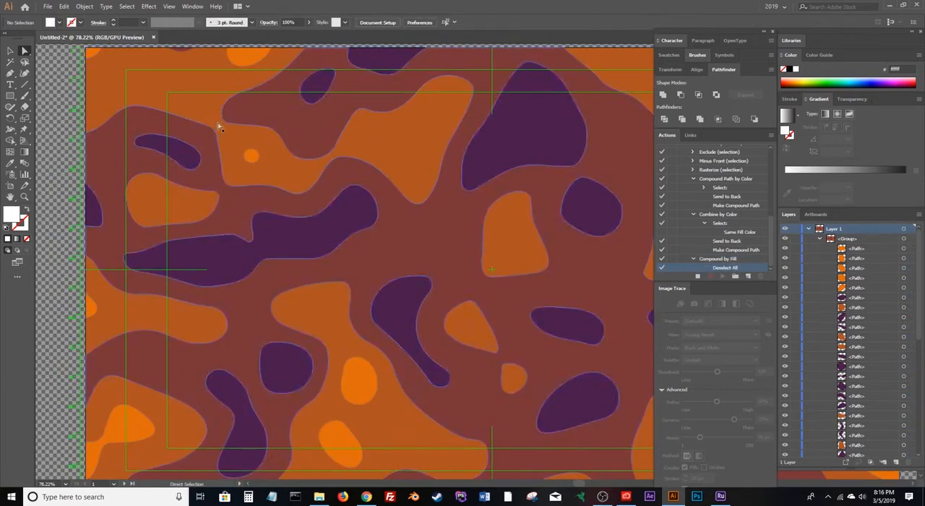
pyautogui.click(250, 157)
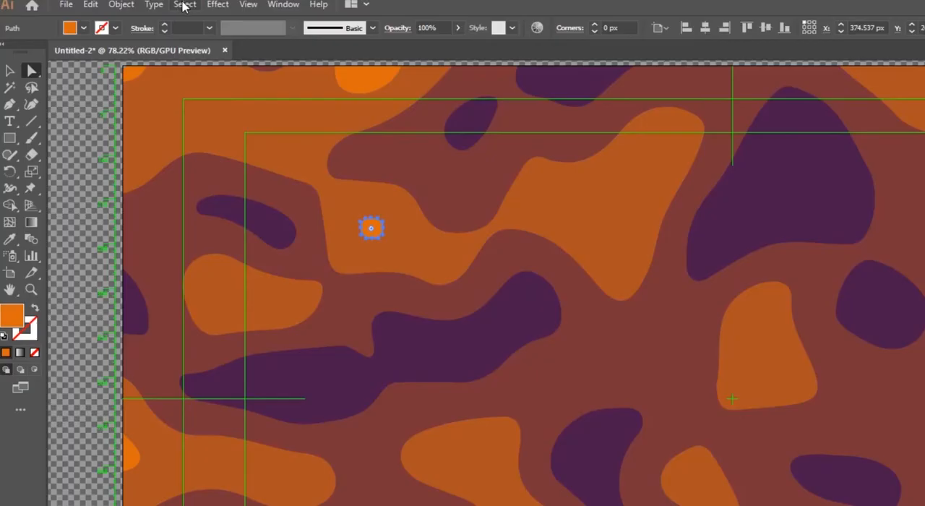
pyautogui.click(126, 7)
pyautogui.moveTo(147, 98)
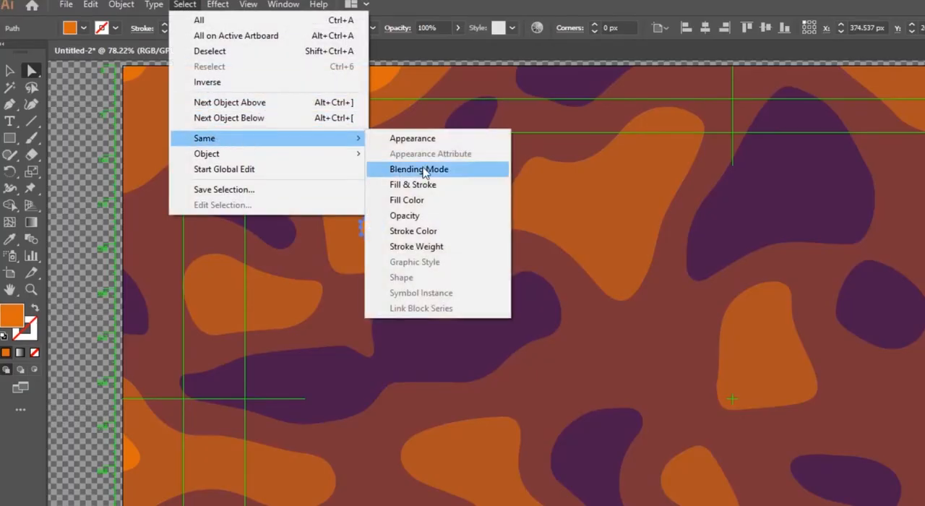
pyautogui.click(408, 202)
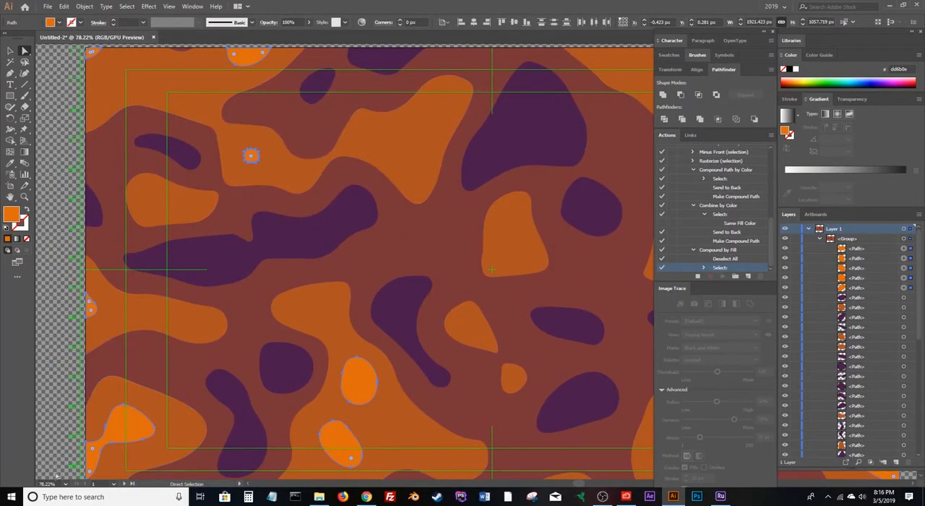
# Send the selected bright orange paths to the back and combine them into one compound path.
pyautogui.click(65, 483)
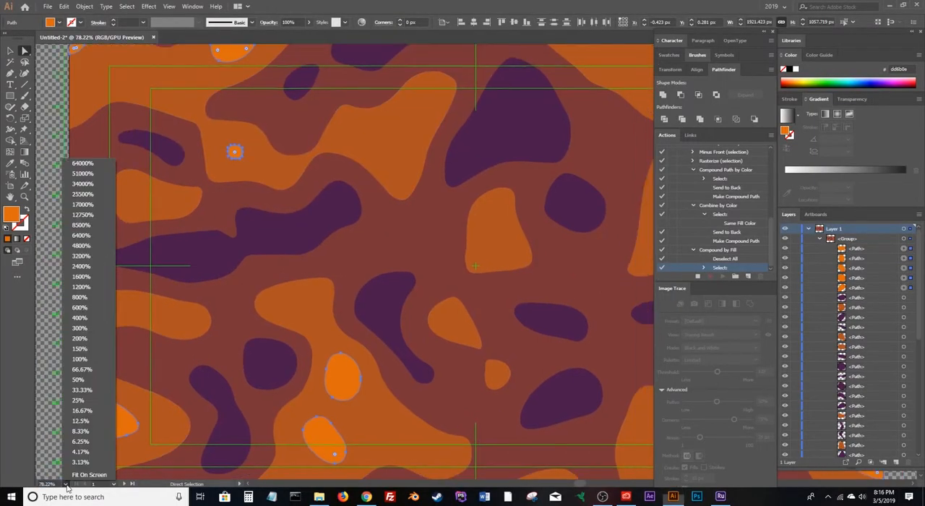
pyautogui.click(81, 381)
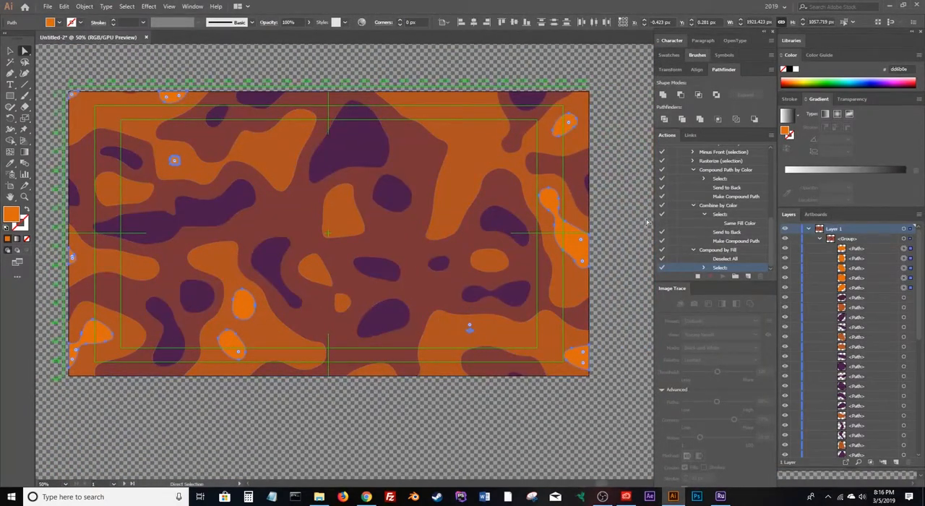
pyautogui.moveTo(415, 270); pyautogui.dragTo(448, 258)
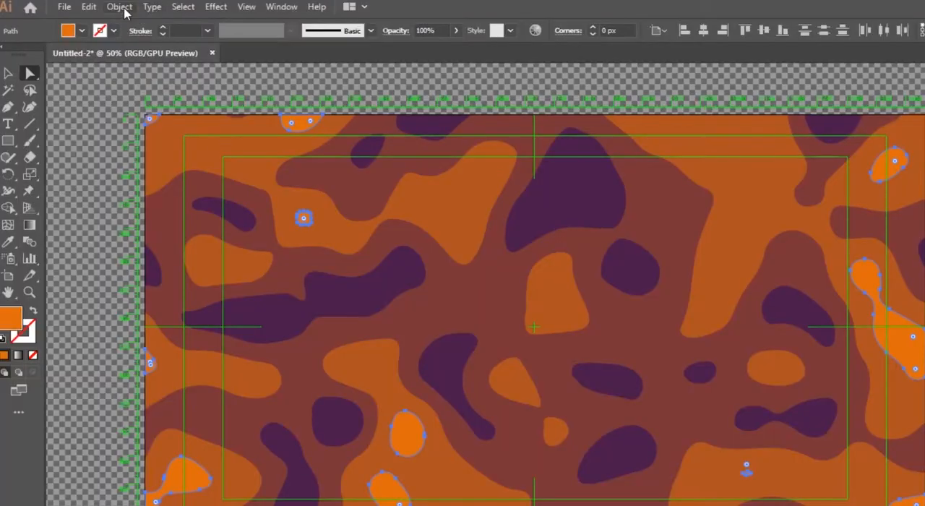
pyautogui.click(89, 6)
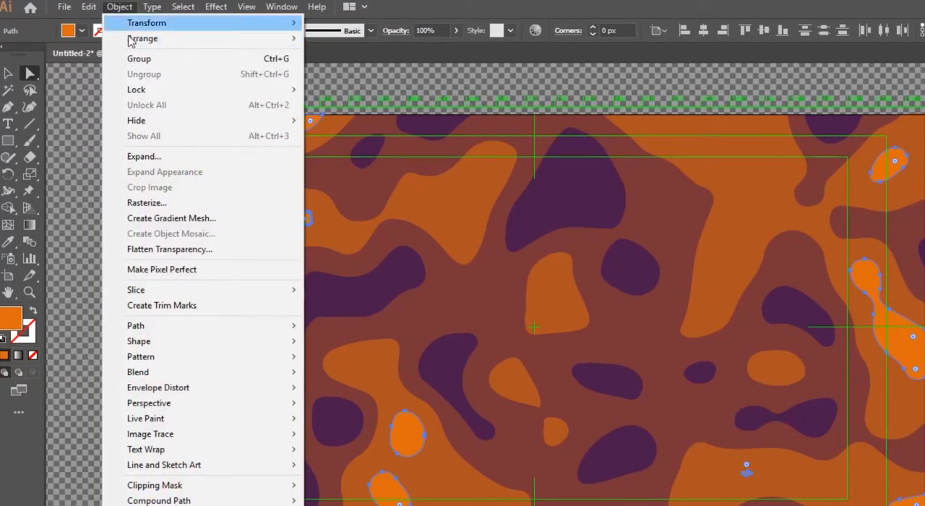
pyautogui.moveTo(133, 42)
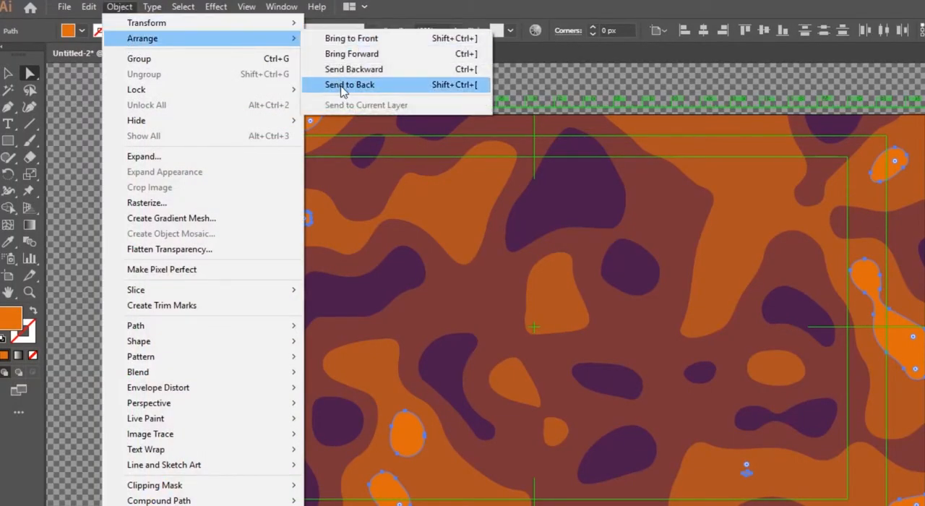
pyautogui.click(340, 85)
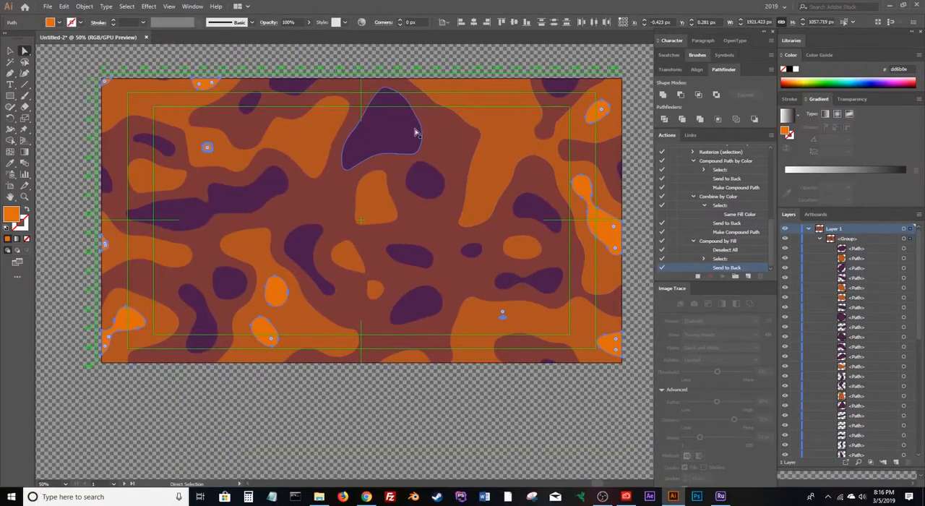
pyautogui.press('v')
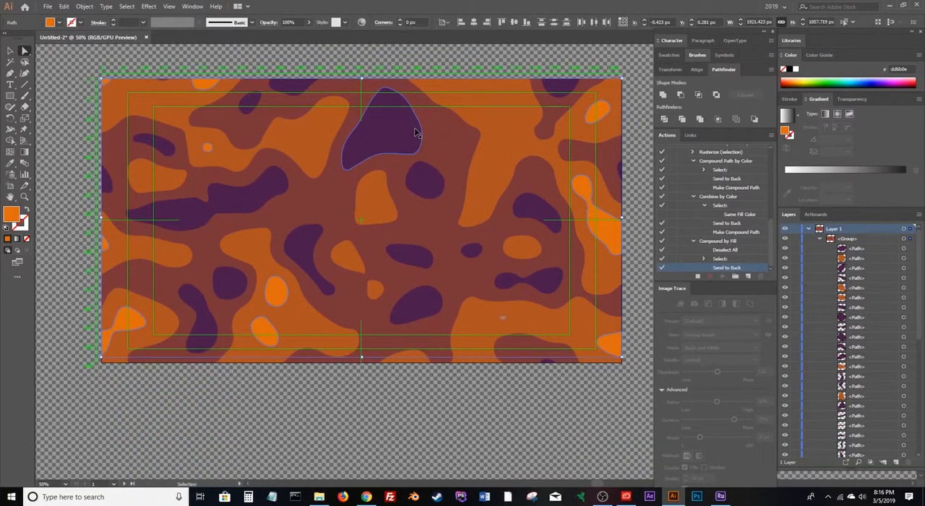
pyautogui.hotkey('ctrl', '8')
pyautogui.press('a')
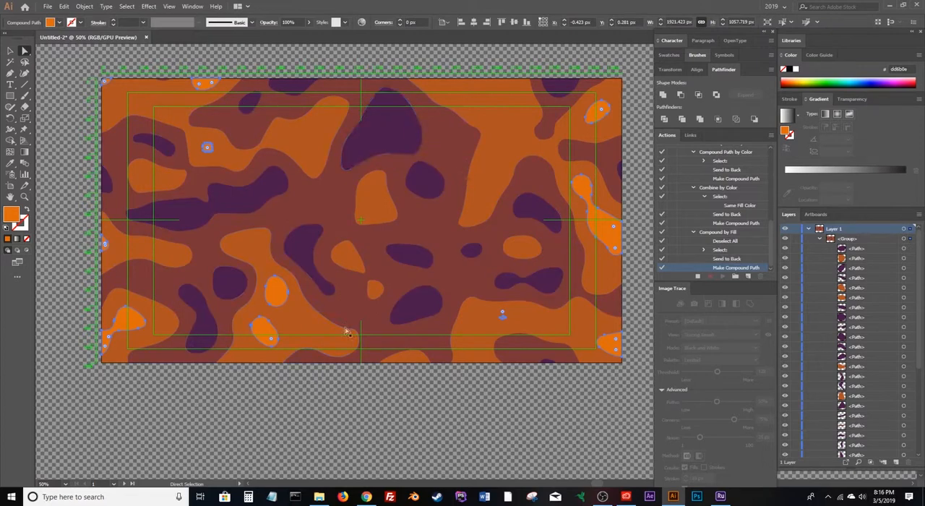
pyautogui.moveTo(918, 339); pyautogui.dragTo(919, 455)
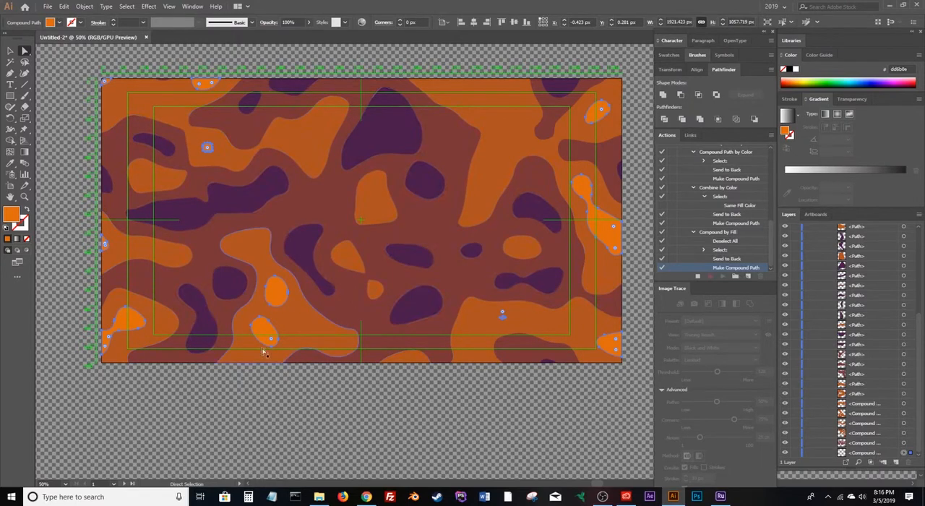
# Select the large darker orange shape, stop recording the action, and delete the Deselect All step from Compound by Fill.
pyautogui.click(293, 322)
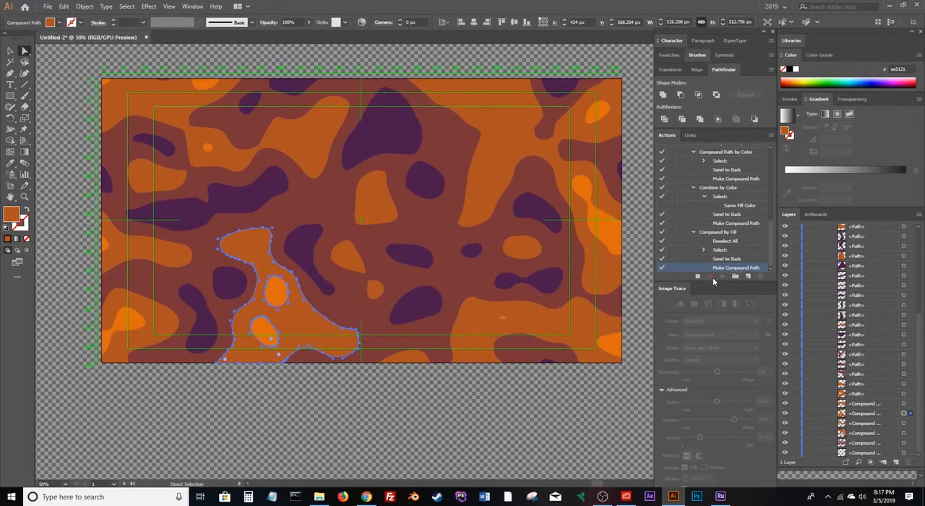
pyautogui.click(697, 276)
pyautogui.click(725, 241)
pyautogui.click(760, 277)
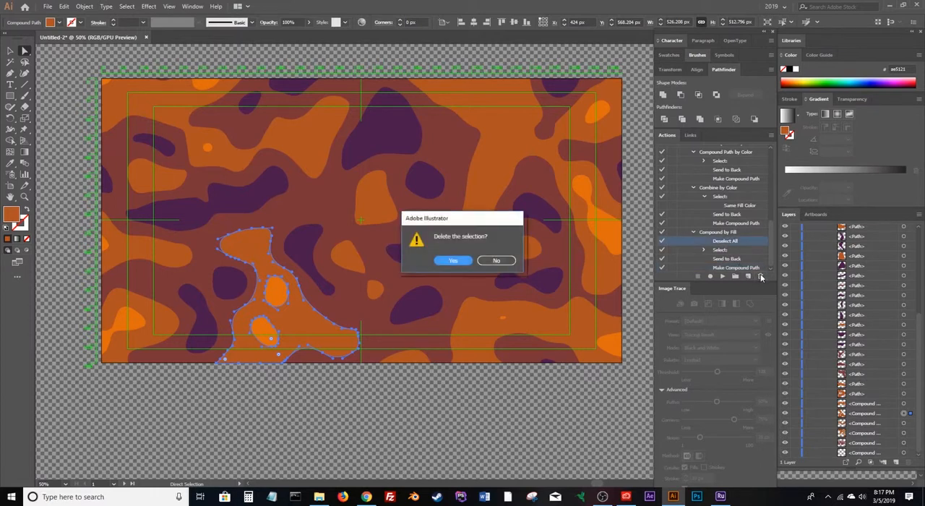
pyautogui.click(448, 261)
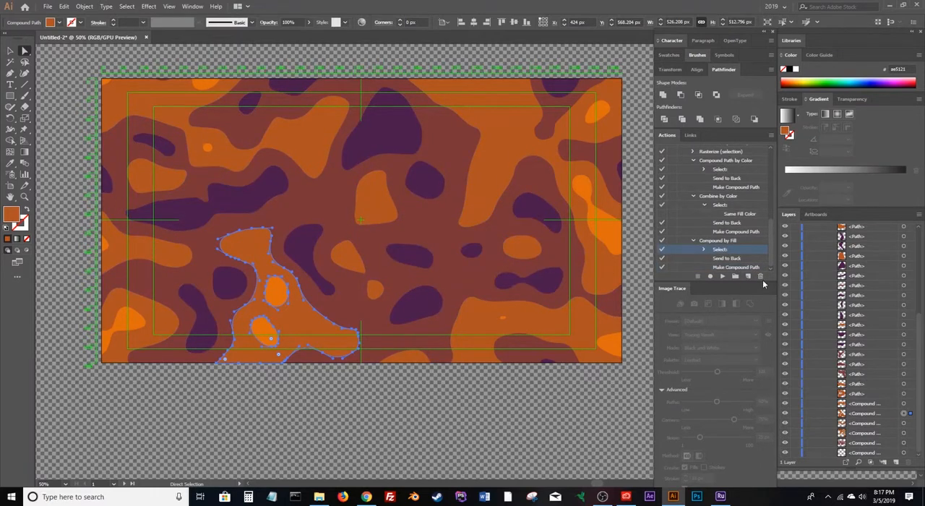
# Run the Compound by Fill action on the darker orange, reddish-brown and purple shapes in turn to make one compound path per color.
pyautogui.click(723, 279)
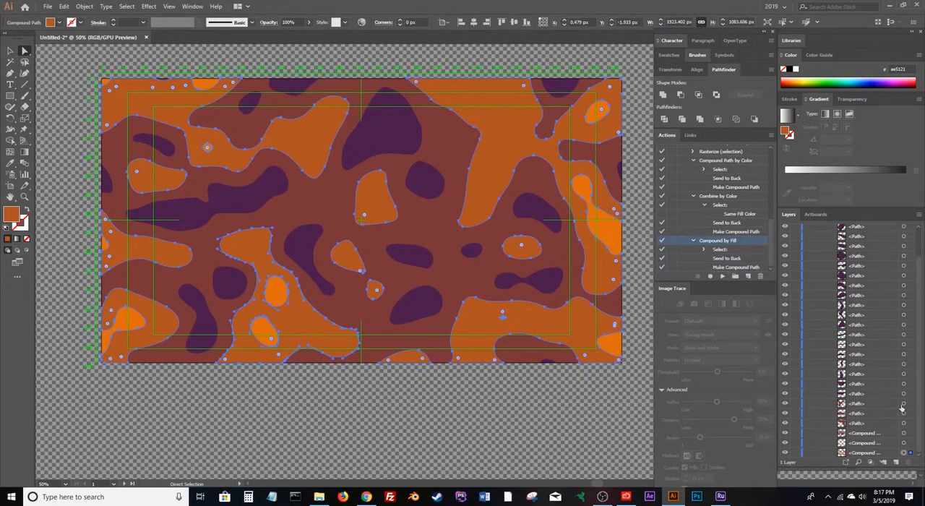
pyautogui.click(903, 442)
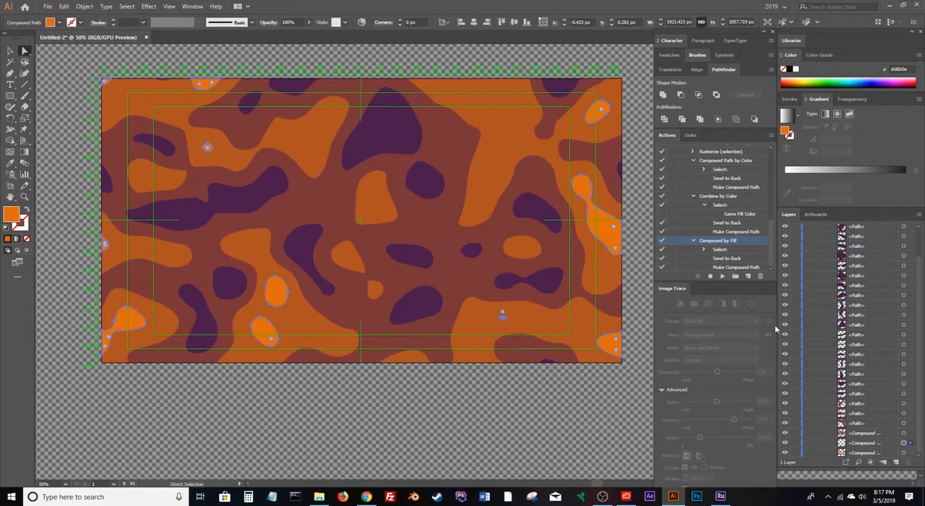
pyautogui.click(326, 309)
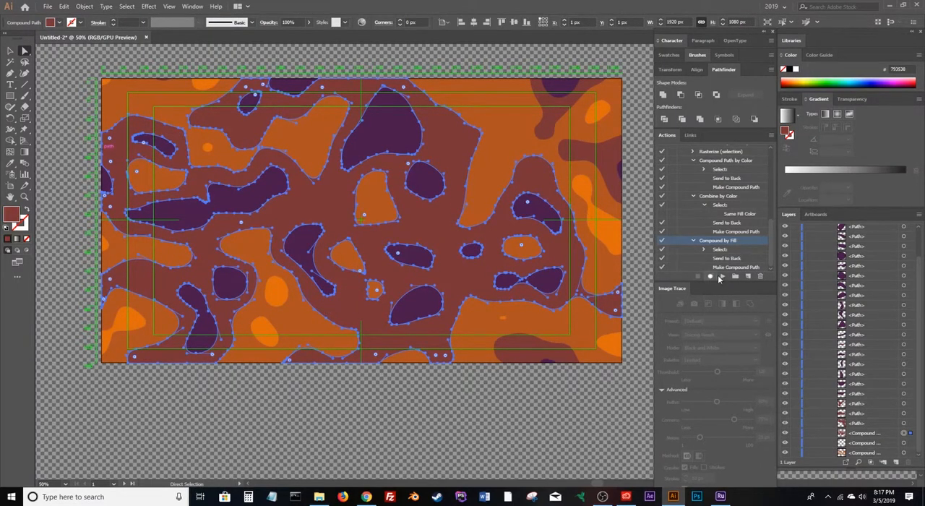
pyautogui.click(723, 278)
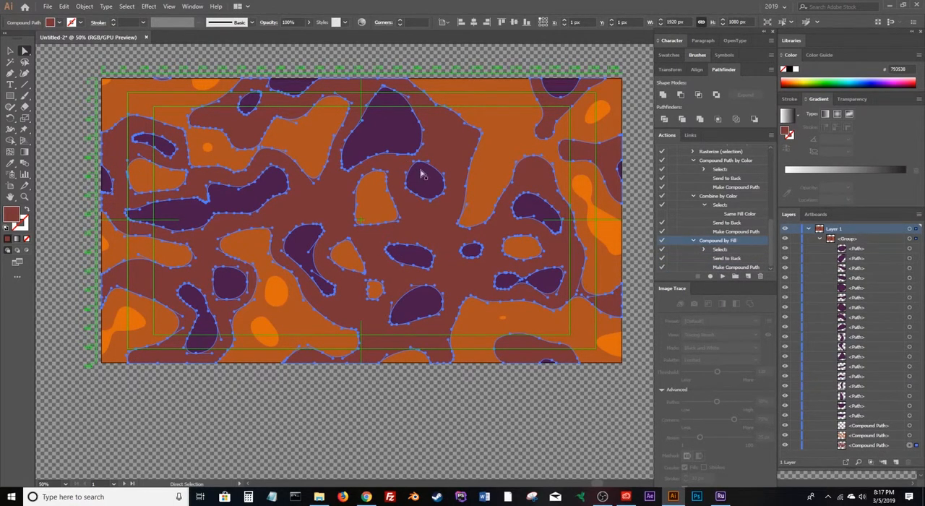
pyautogui.click(388, 148)
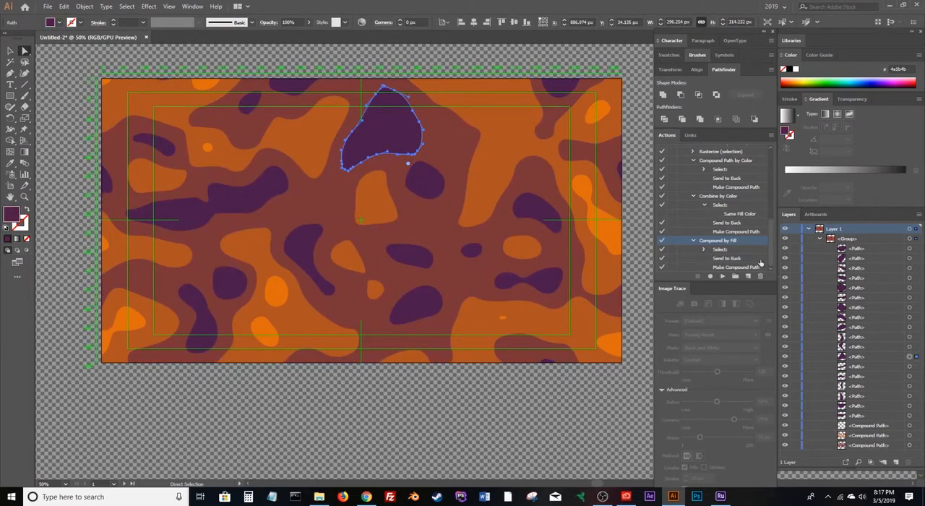
pyautogui.click(720, 276)
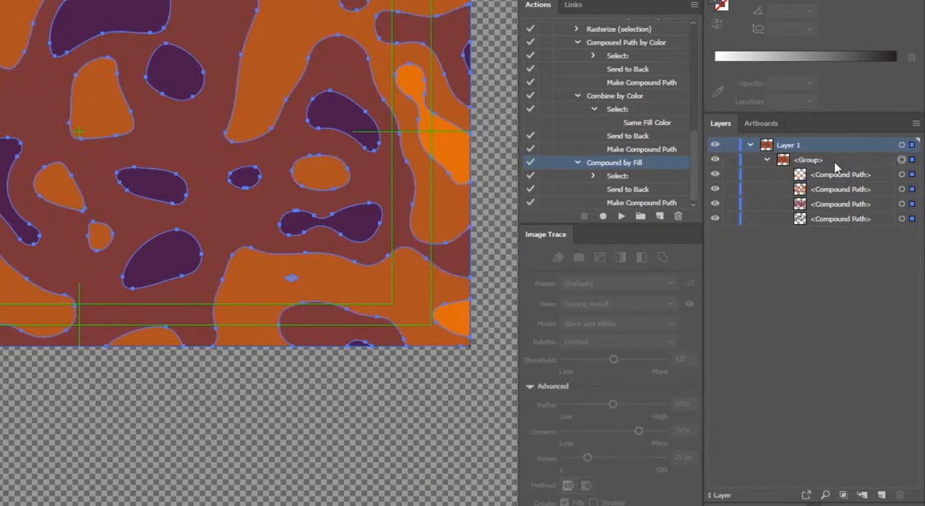
# Select the group holding the four compound paths and release it to layers as a sequence.
pyautogui.click(864, 240)
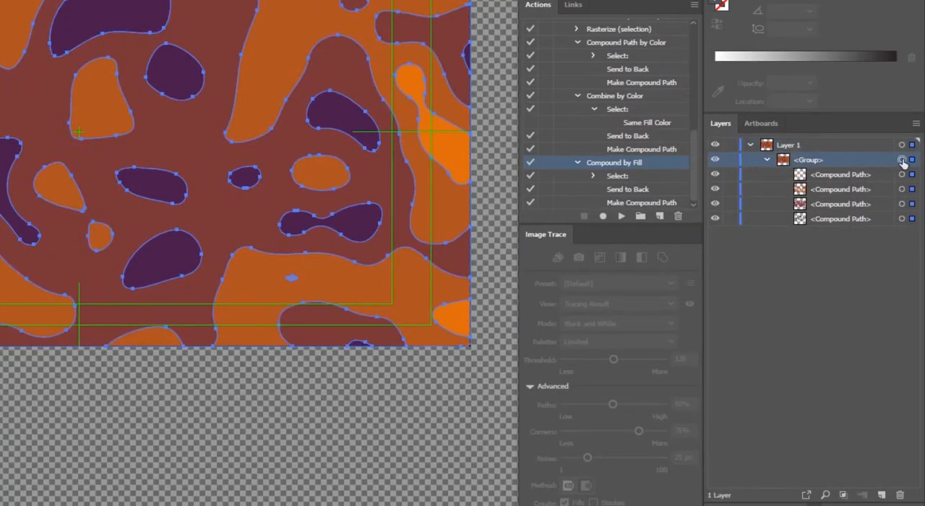
pyautogui.click(915, 124)
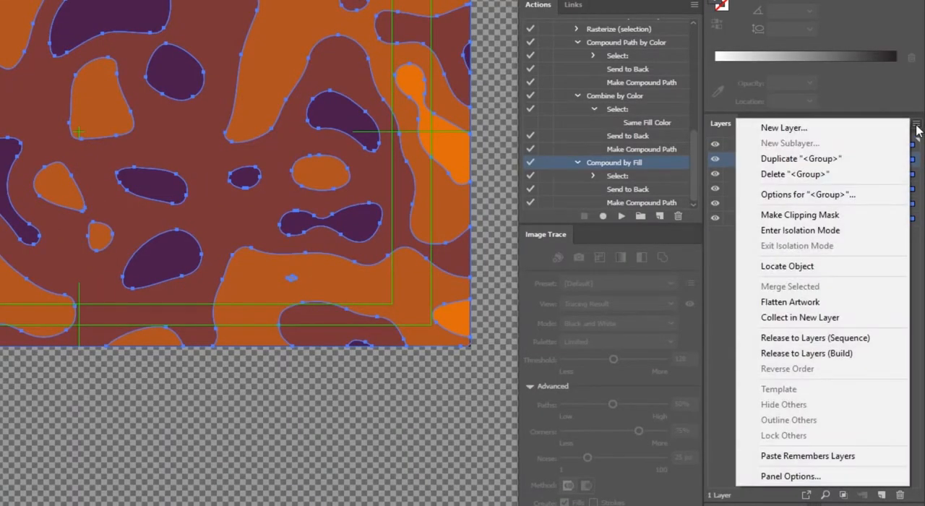
pyautogui.click(855, 342)
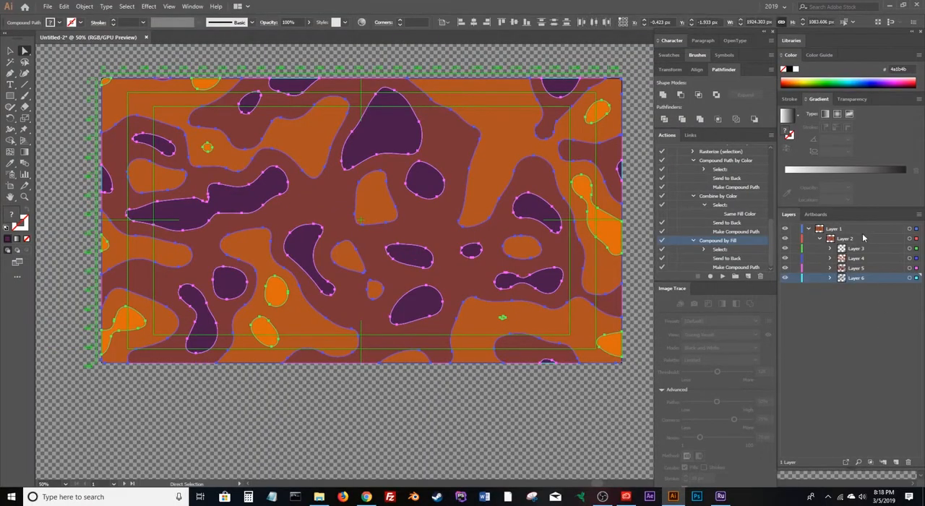
# Move Layers 3 to 6 out of Layer 1 to the top level and delete the empty Layer 1.
pyautogui.click(865, 249)
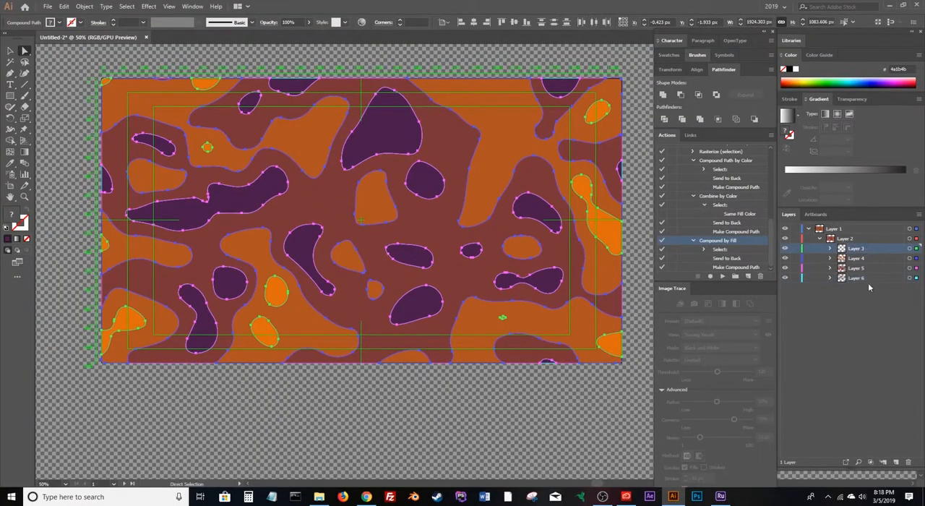
pyautogui.keyDown('shift'); pyautogui.click(865, 278); pyautogui.keyUp('shift')
pyautogui.moveTo(873, 246); pyautogui.dragTo(875, 224)
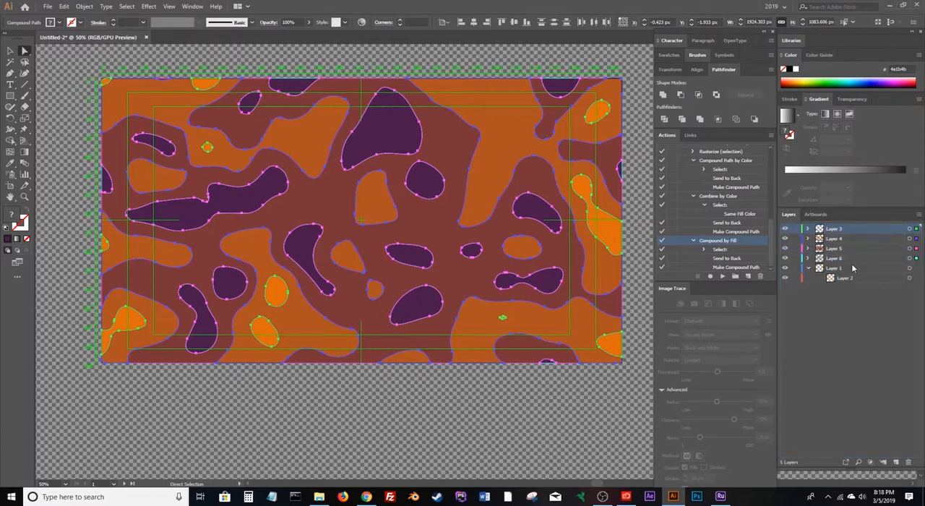
pyautogui.click(852, 268)
pyautogui.click(909, 461)
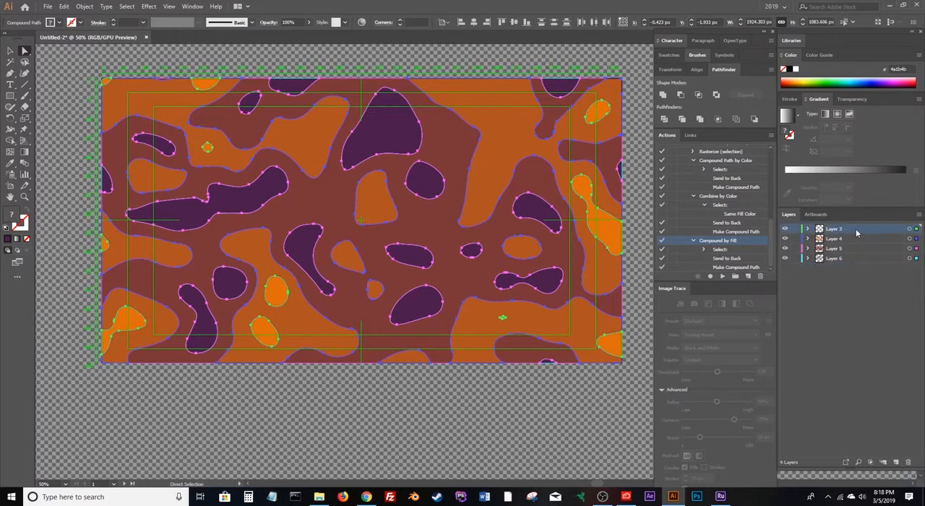
# Target the artwork of each remaining layer in turn to check which color shapes it holds.
pyautogui.click(909, 228)
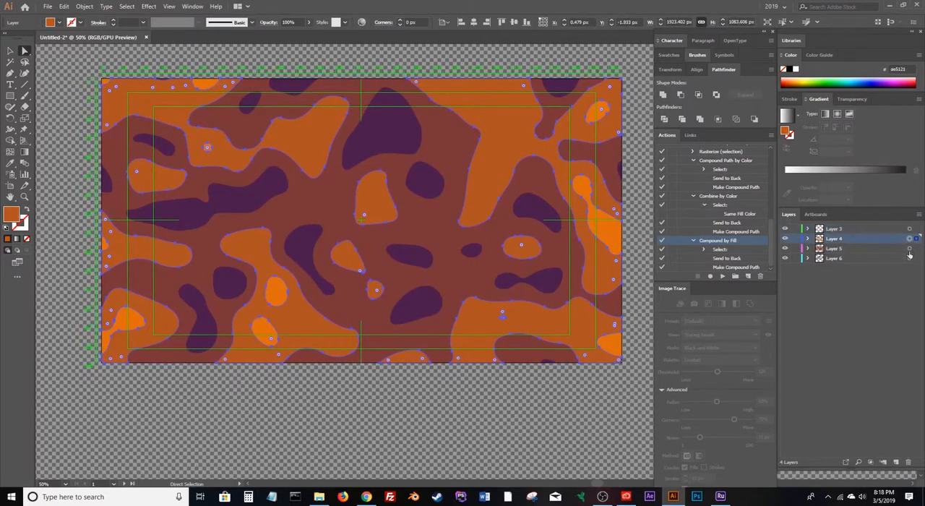
pyautogui.click(908, 249)
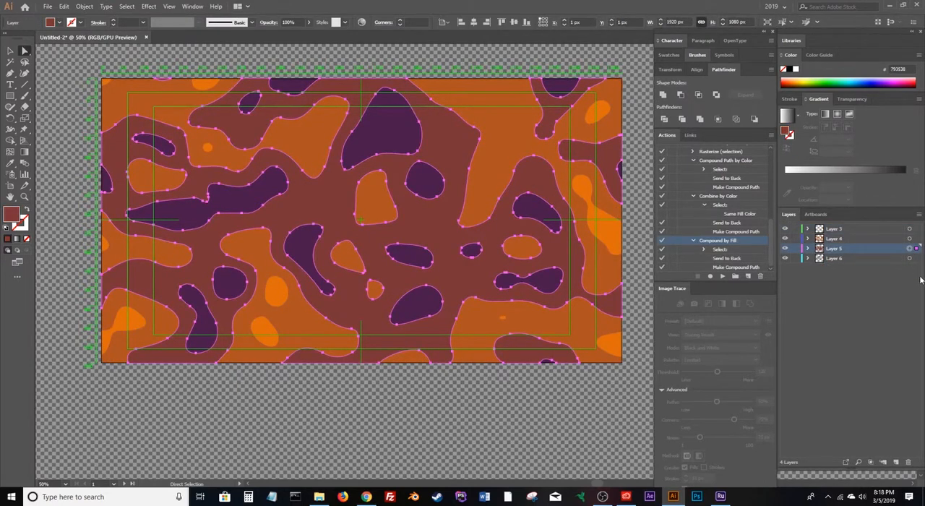
pyautogui.click(909, 259)
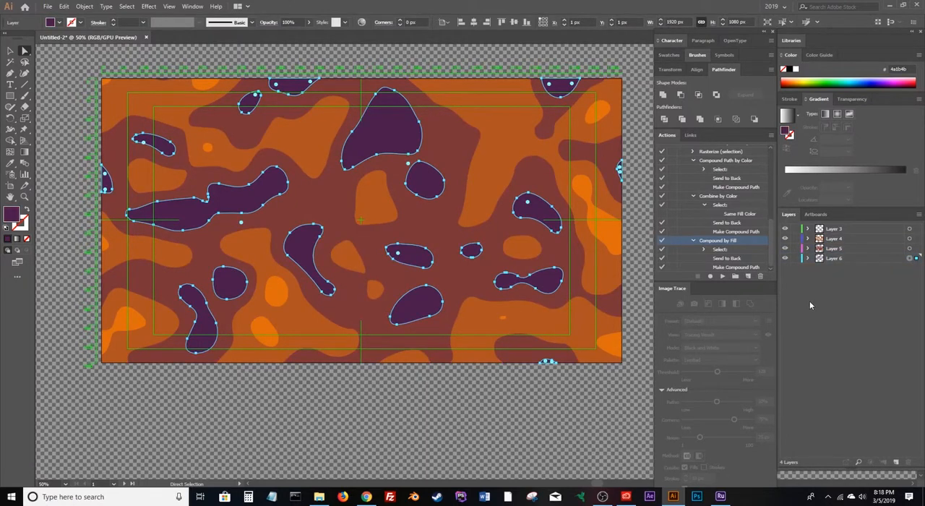
# Save the document as an Adobe Illustrator file named contour with the default Illustrator CC options.
pyautogui.click(48, 7)
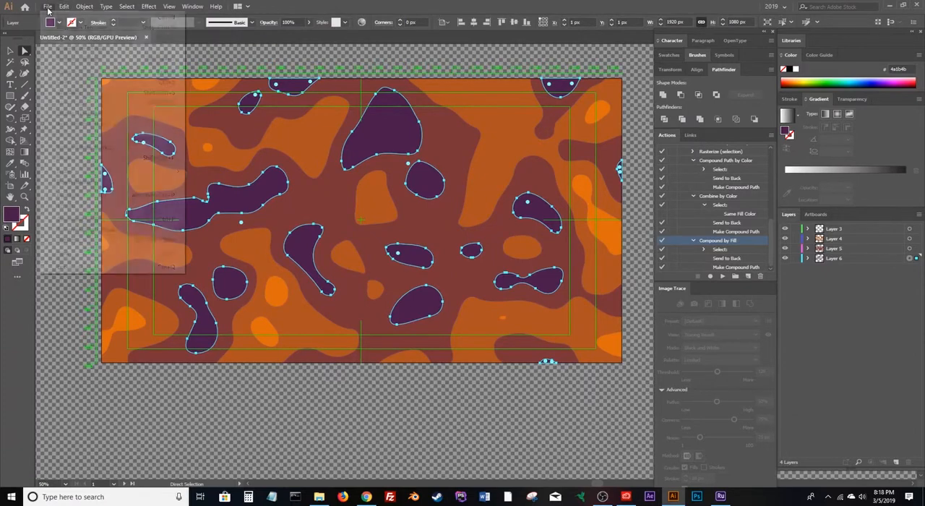
pyautogui.click(60, 94)
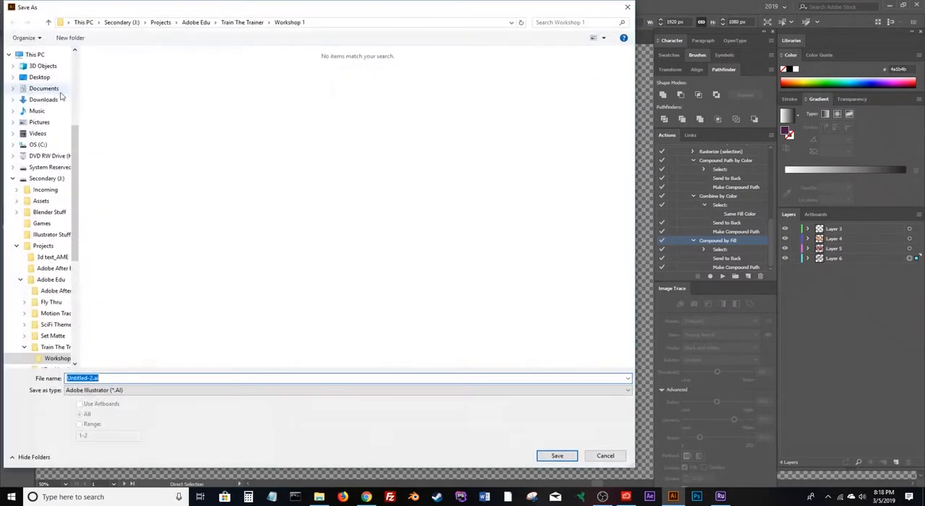
pyautogui.write('contour')
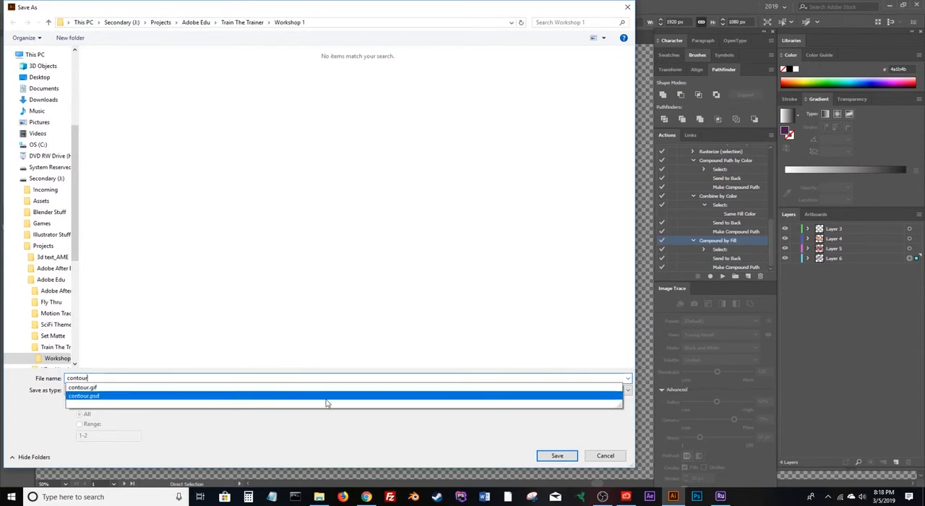
pyautogui.click(562, 460)
pyautogui.click(562, 461)
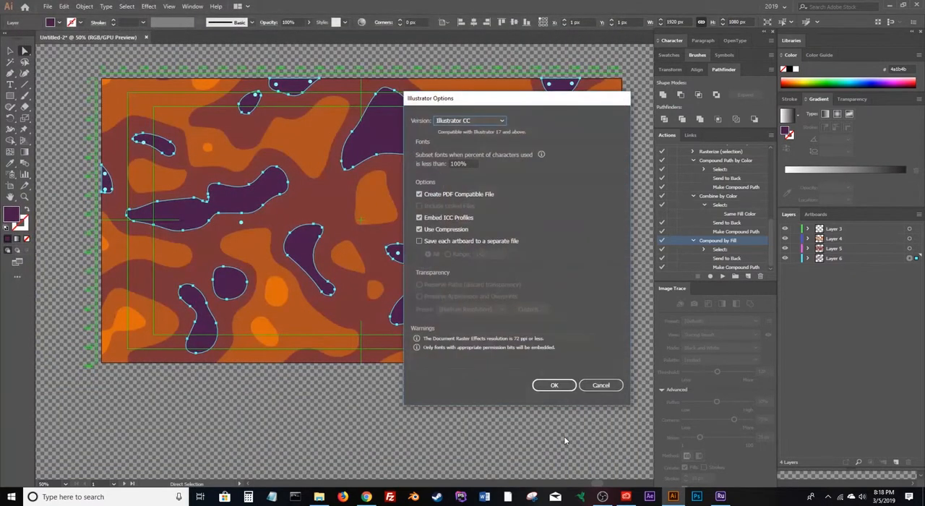
pyautogui.click(554, 385)
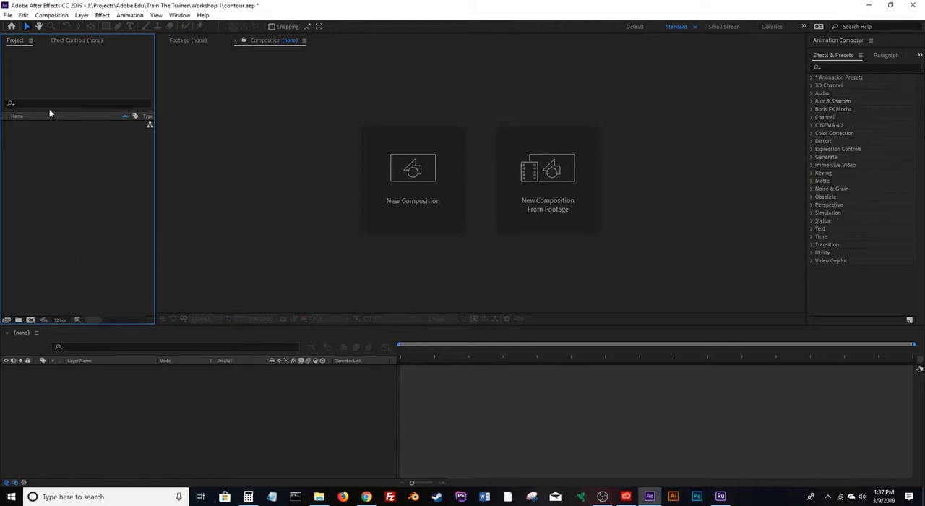
# In After Effects, import contour.ai as a Composition with footage dimensions set to Layer Size.
pyautogui.doubleClick(58, 217)
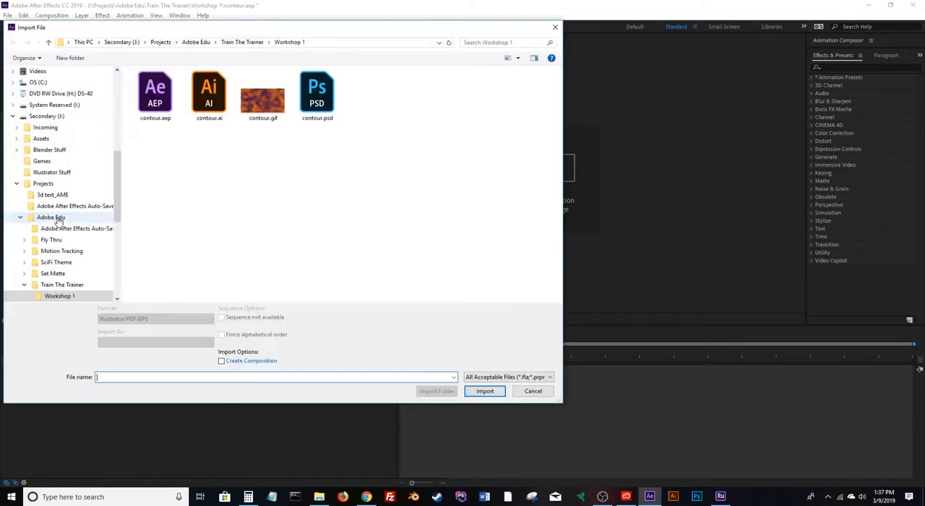
pyautogui.doubleClick(209, 95)
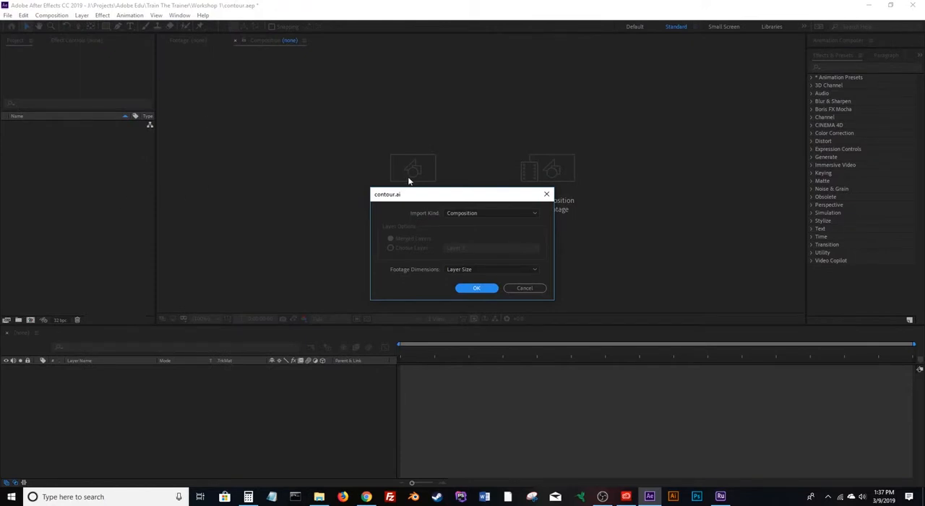
pyautogui.click(498, 213)
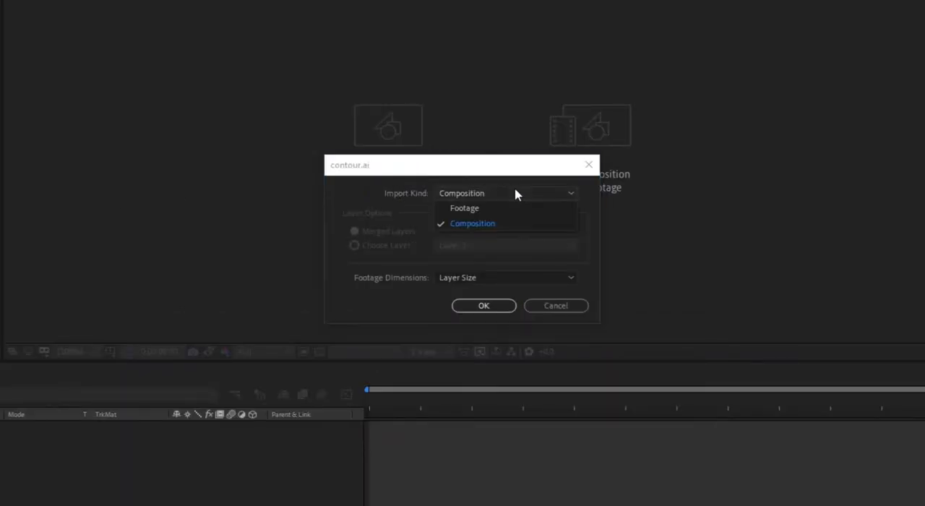
pyautogui.click(496, 228)
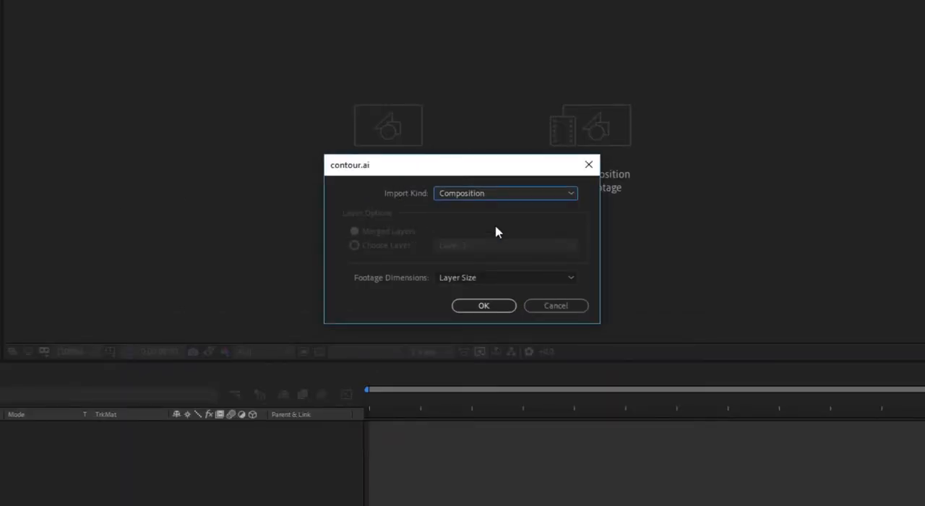
pyautogui.click(484, 310)
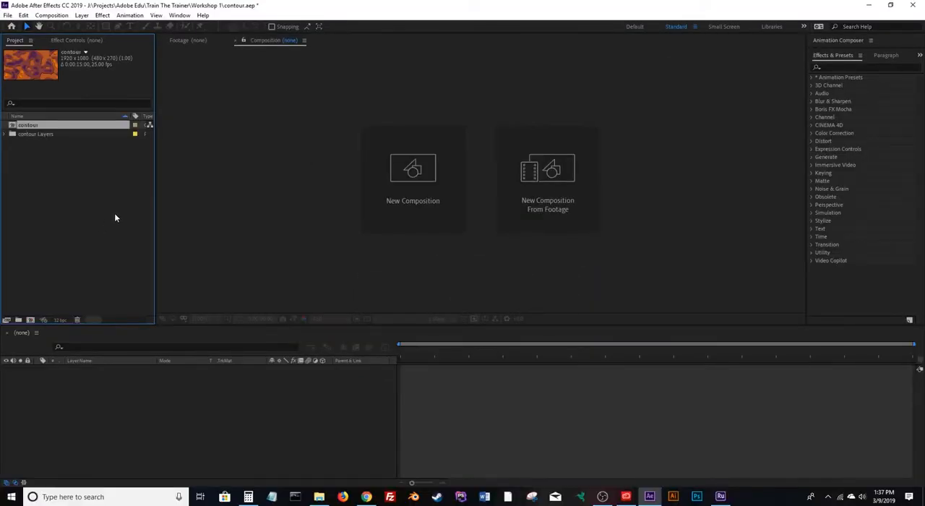
# Open the contour composition and turn Layers 3, 4, 5 and 6 into 3D layers.
pyautogui.doubleClick(12, 125)
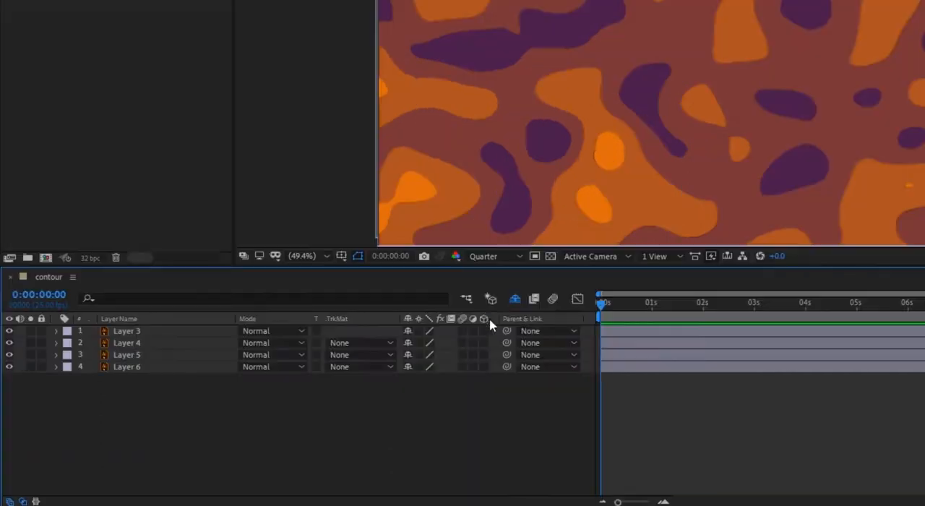
pyautogui.click(322, 370)
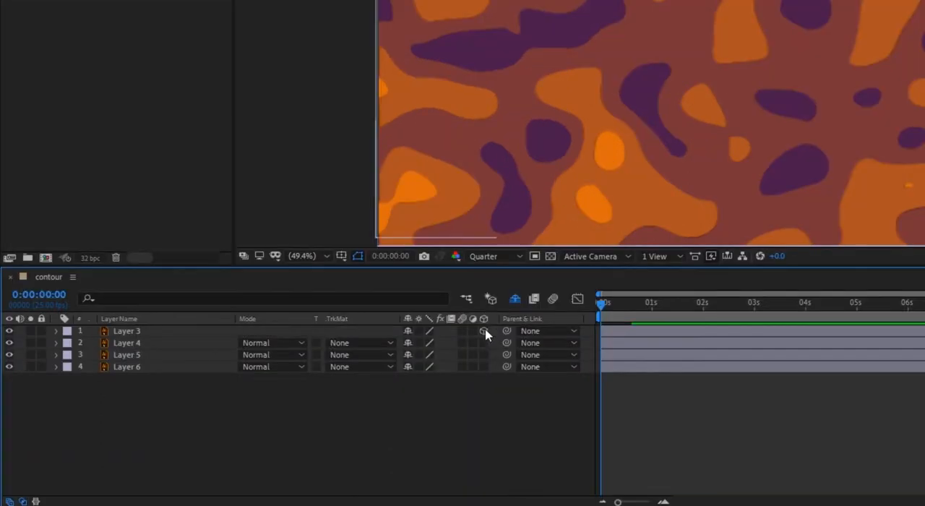
pyautogui.click(484, 343)
pyautogui.click(484, 354)
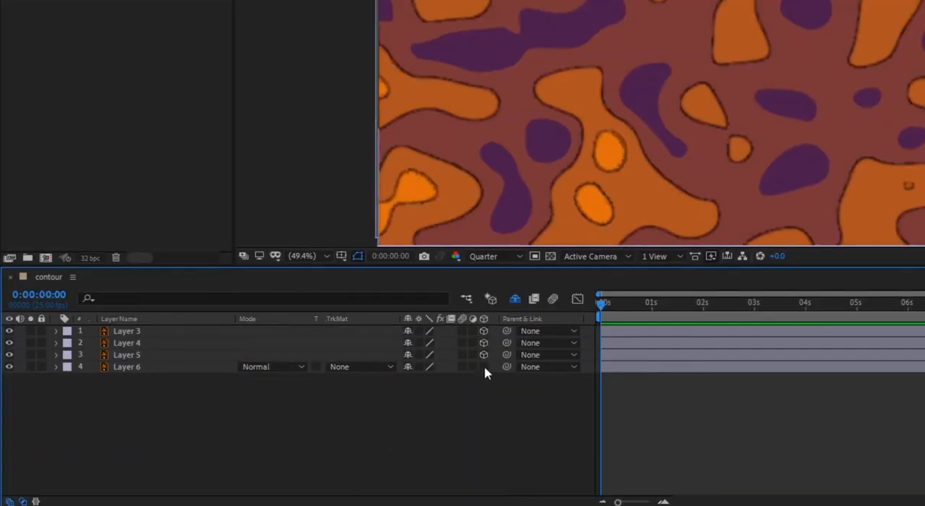
pyautogui.click(484, 367)
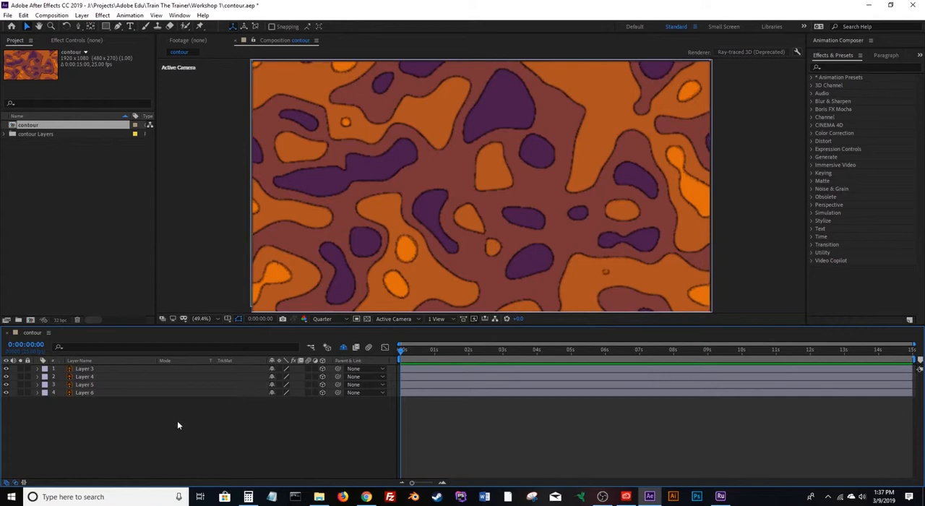
# Add a white point light with 100% intensity, cast shadows on, 35% shadow darkness and 50 px shadow diffusion.
pyautogui.click(83, 15)
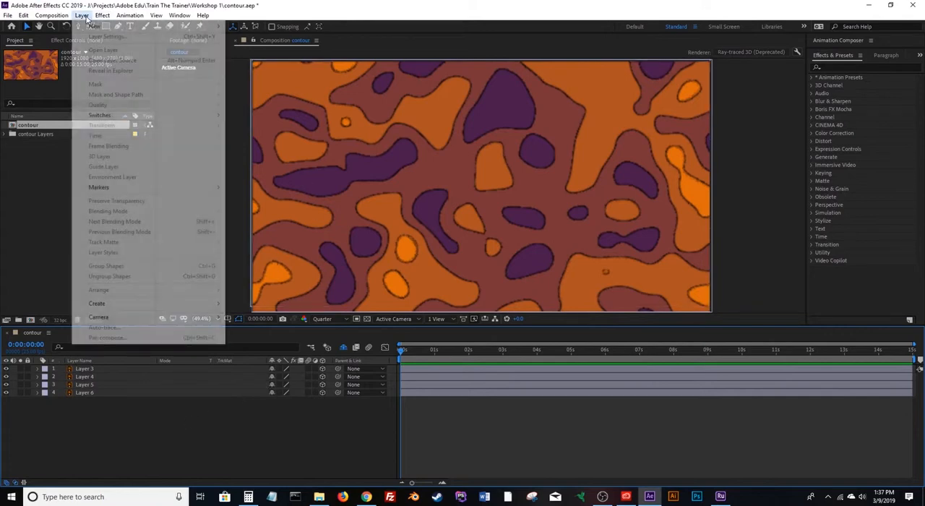
pyautogui.moveTo(89, 25)
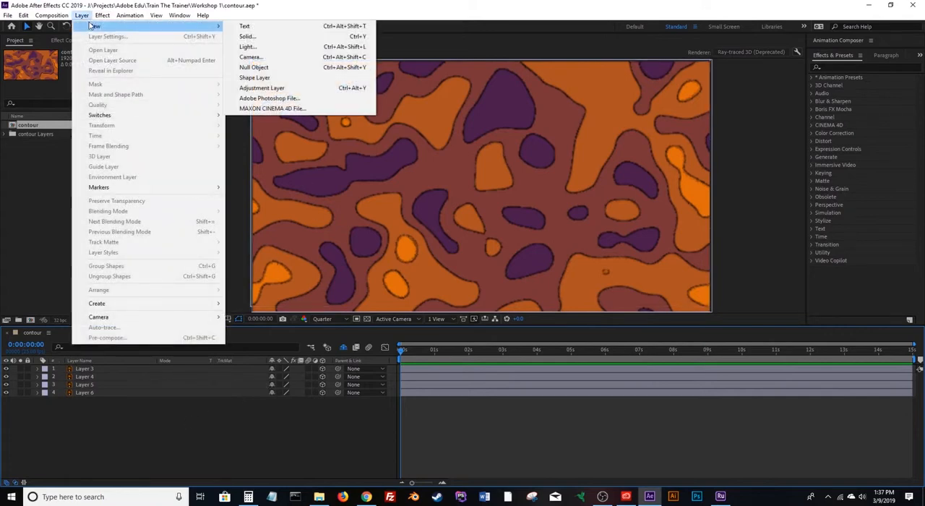
pyautogui.click(252, 48)
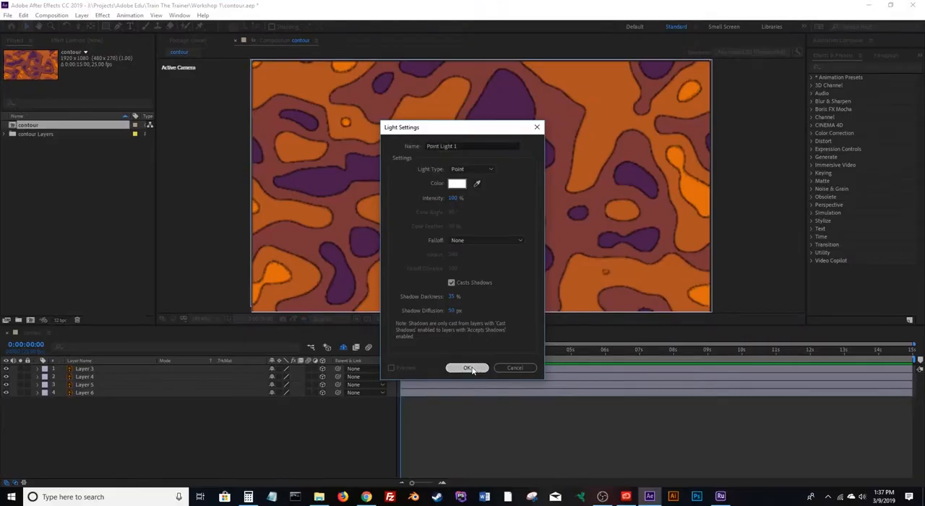
pyautogui.click(473, 448)
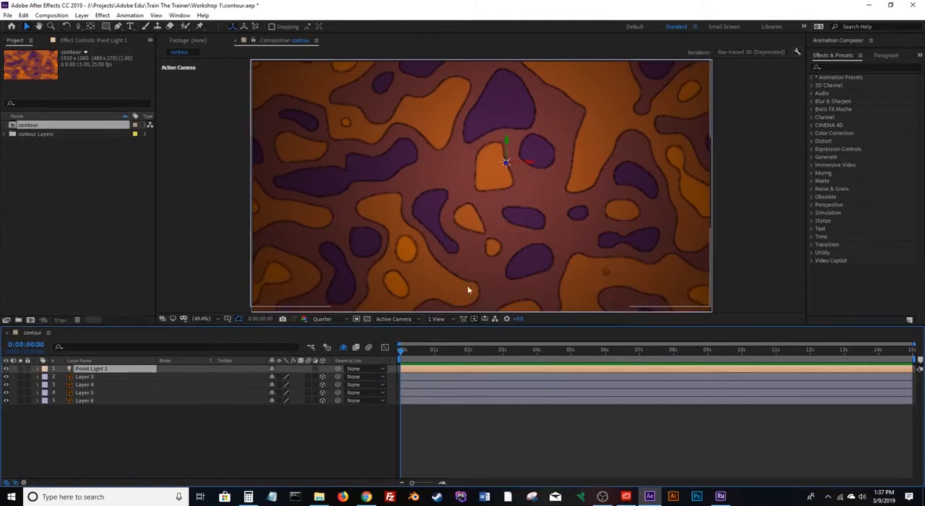
# Show two horizontal views and, in the Top view, move the point light farther from the layers and toward their right side.
pyautogui.click(437, 319)
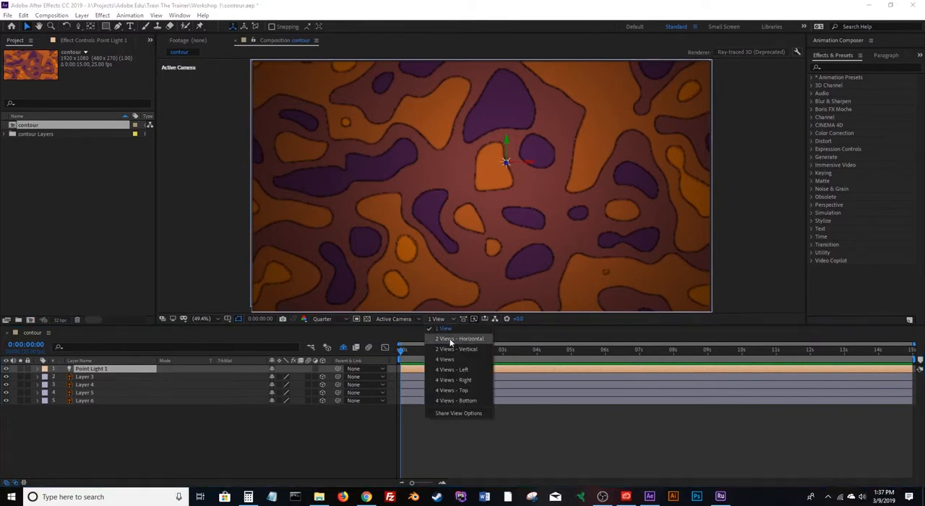
pyautogui.click(450, 339)
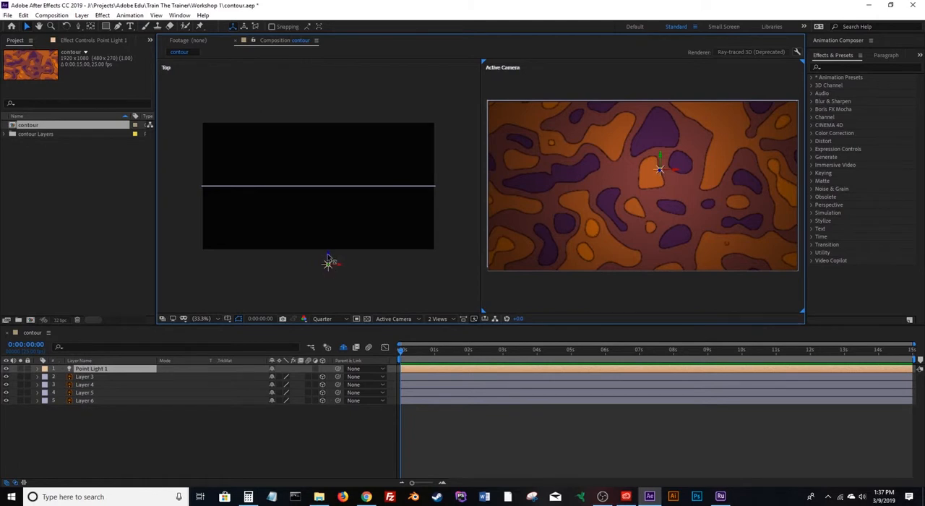
pyautogui.moveTo(327, 258); pyautogui.dragTo(394, 288)
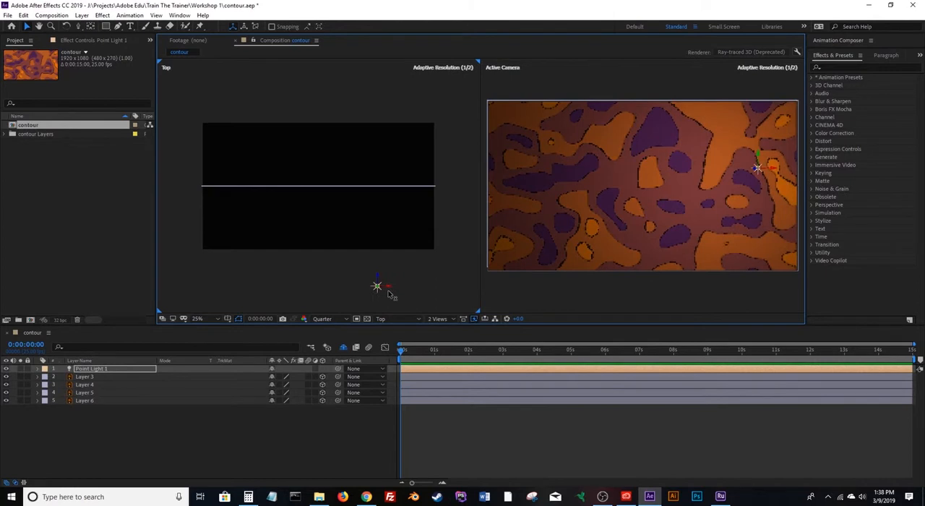
# Reveal the Position property of Layers 3 to 6 and set Layer 3's Z position to -75.
pyautogui.click(177, 377)
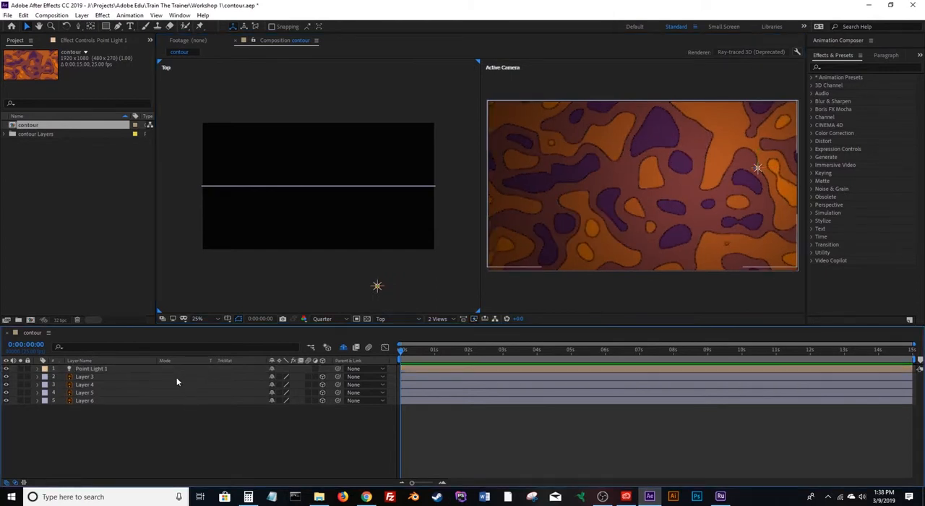
pyautogui.click(113, 376)
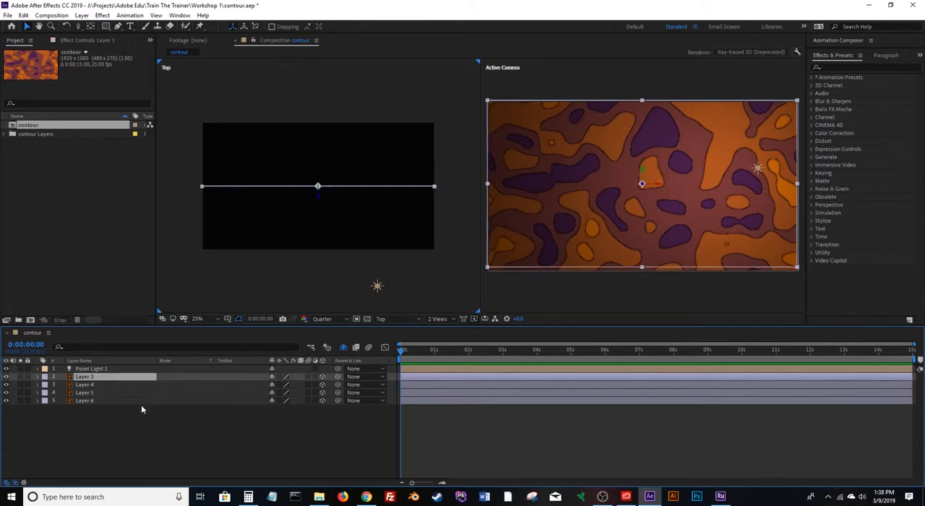
pyautogui.keyDown('shift'); pyautogui.click(141, 401); pyautogui.keyUp('shift')
pyautogui.press('p')
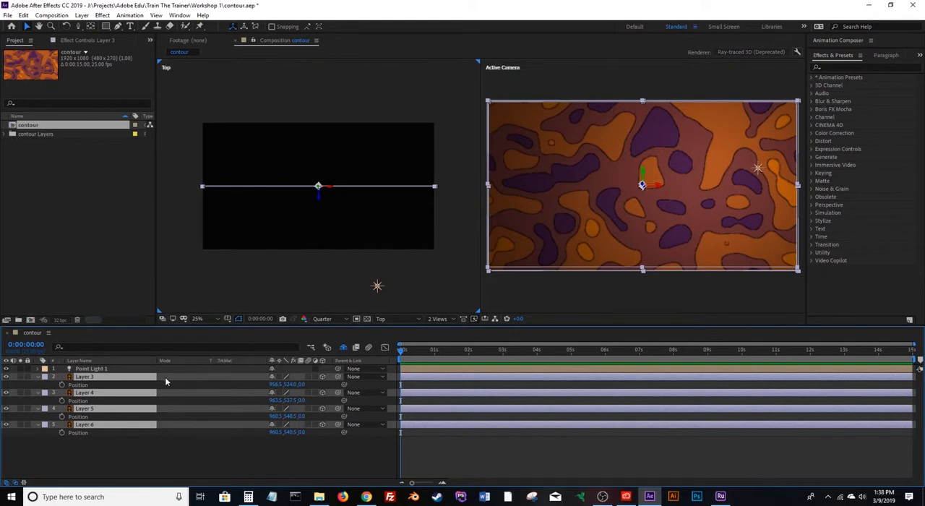
pyautogui.click(164, 384)
pyautogui.click(303, 384)
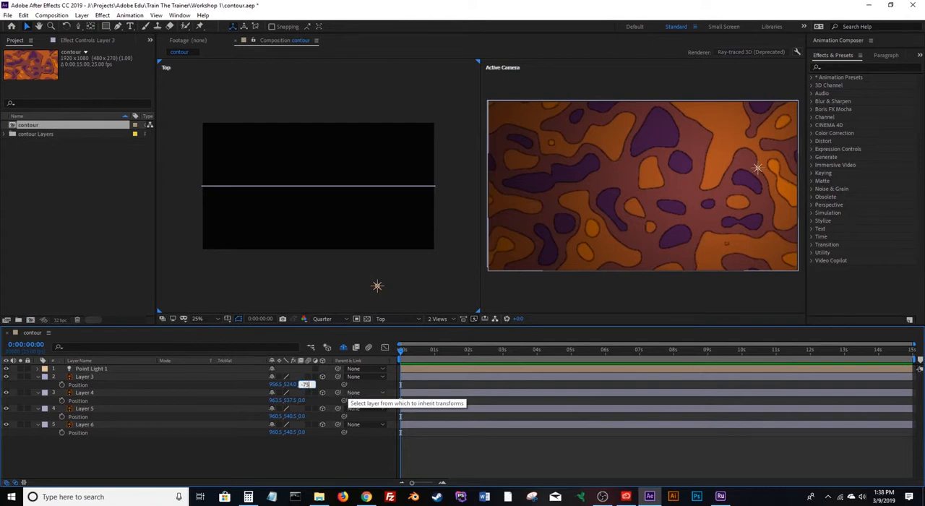
pyautogui.write('-75')
pyautogui.press('Return')
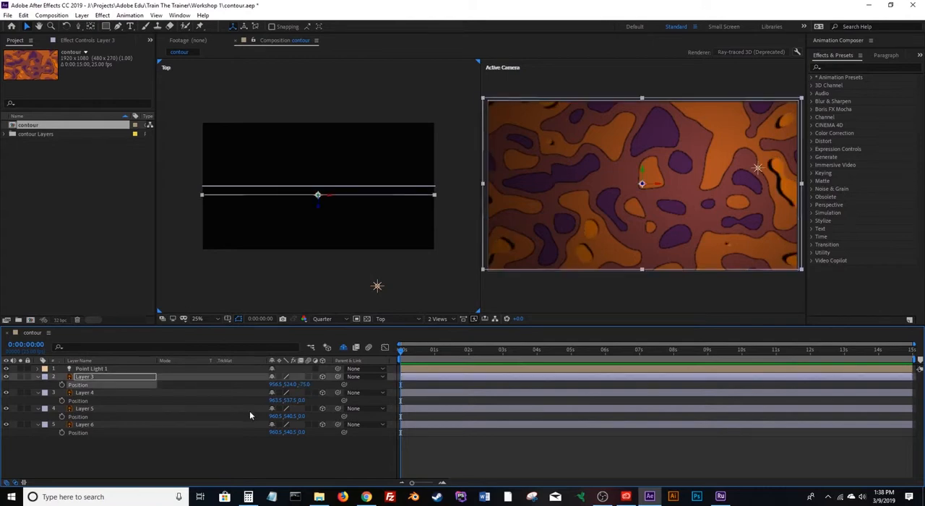
# Set Layer 4's Z position to -50 and Layer 5's Z position to -25.
pyautogui.click(302, 400)
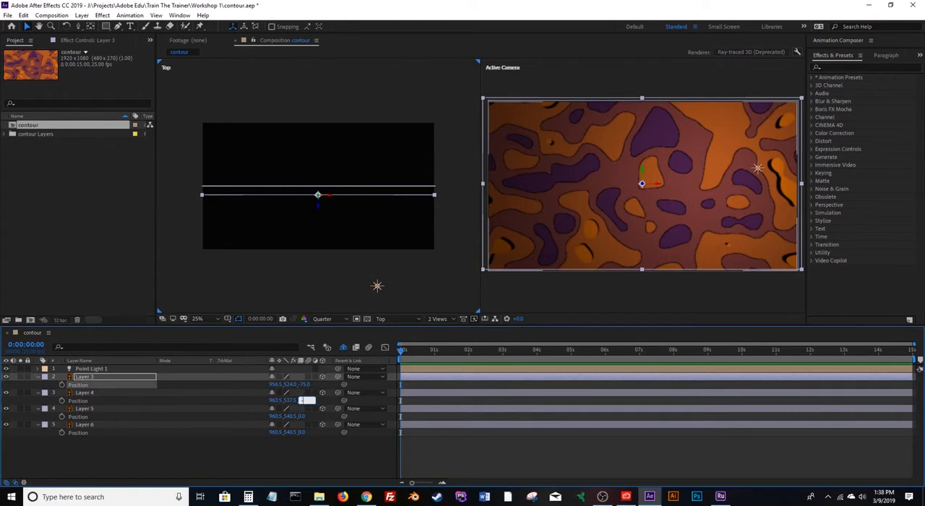
pyautogui.write('-50')
pyautogui.press('Return')
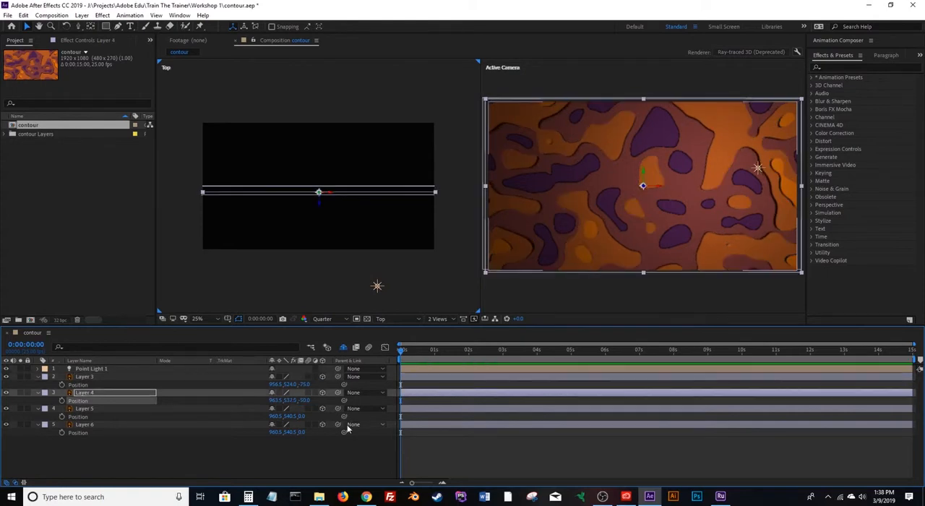
pyautogui.click(302, 417)
pyautogui.press('Return')
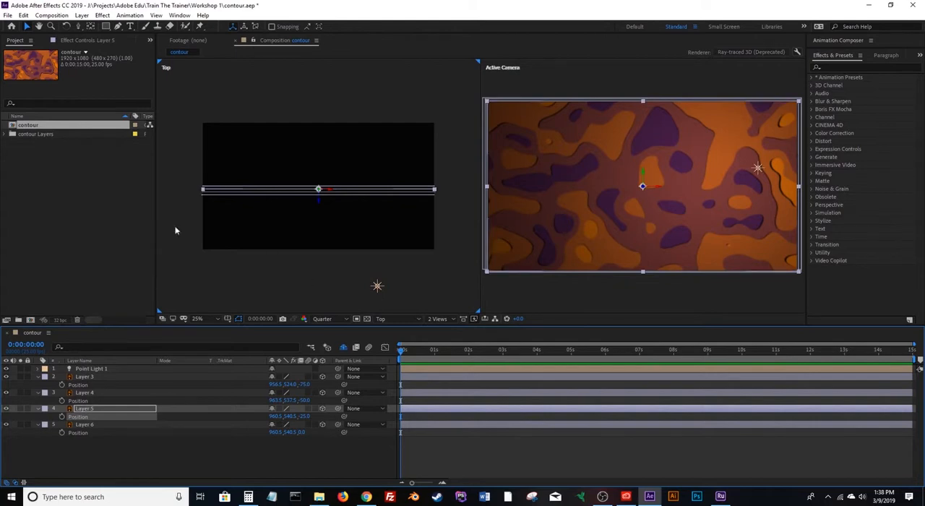
# Add a two-node camera with the 28mm preset and depth of field enabled.
pyautogui.click(82, 16)
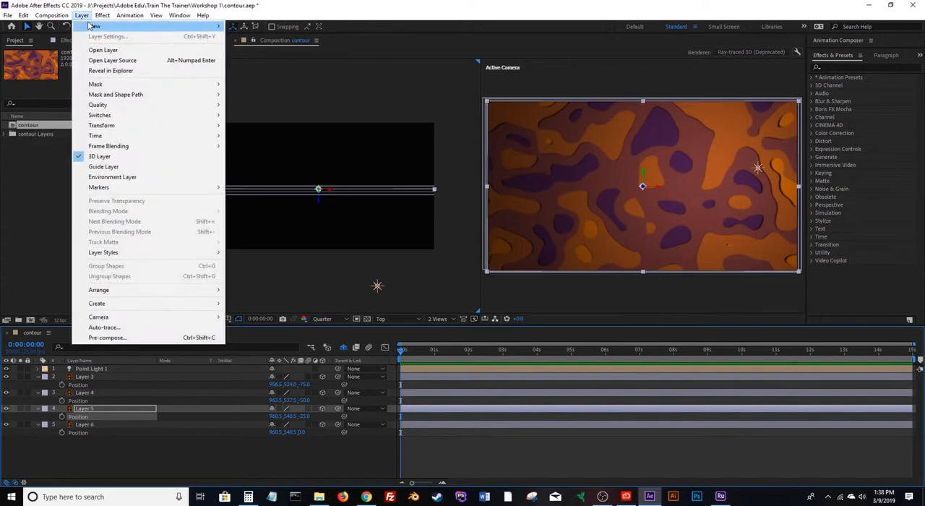
pyautogui.moveTo(90, 26)
pyautogui.click(251, 57)
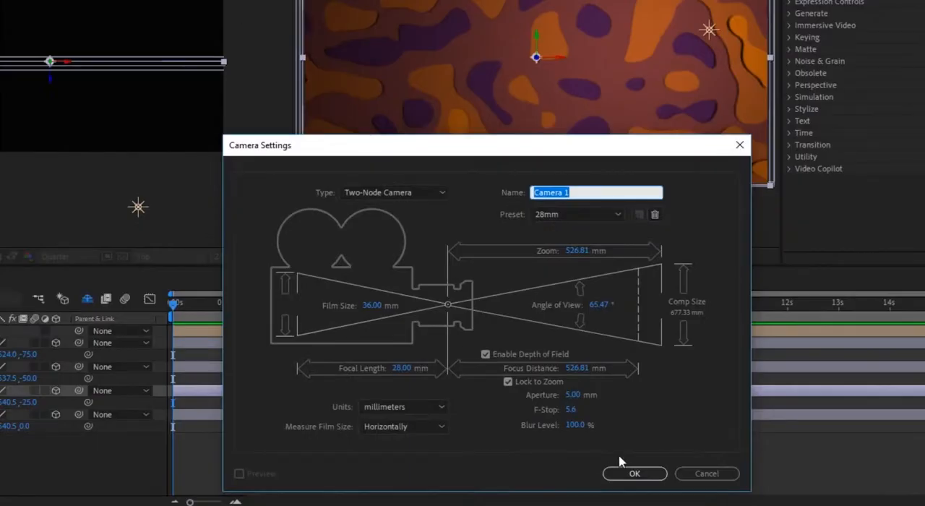
pyautogui.click(628, 471)
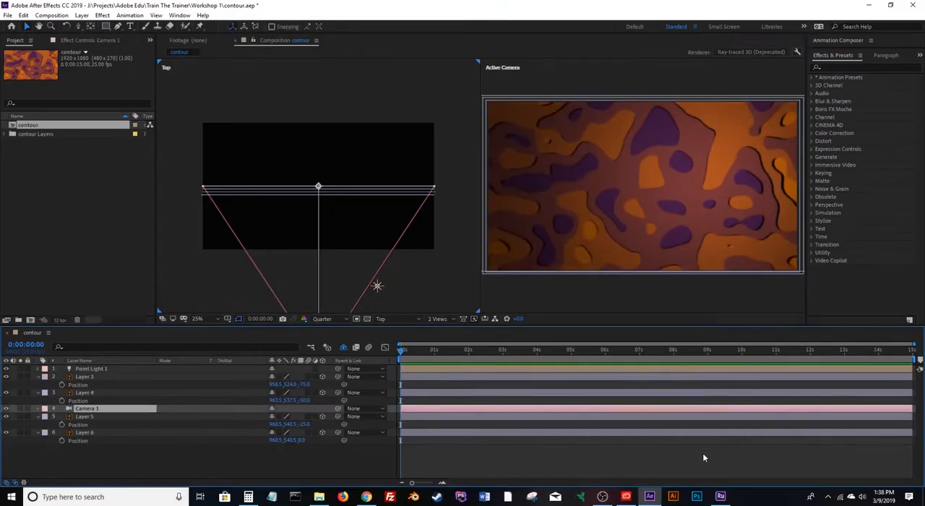
# Create an orbit null for the new camera and select the null layer.
pyautogui.click(81, 16)
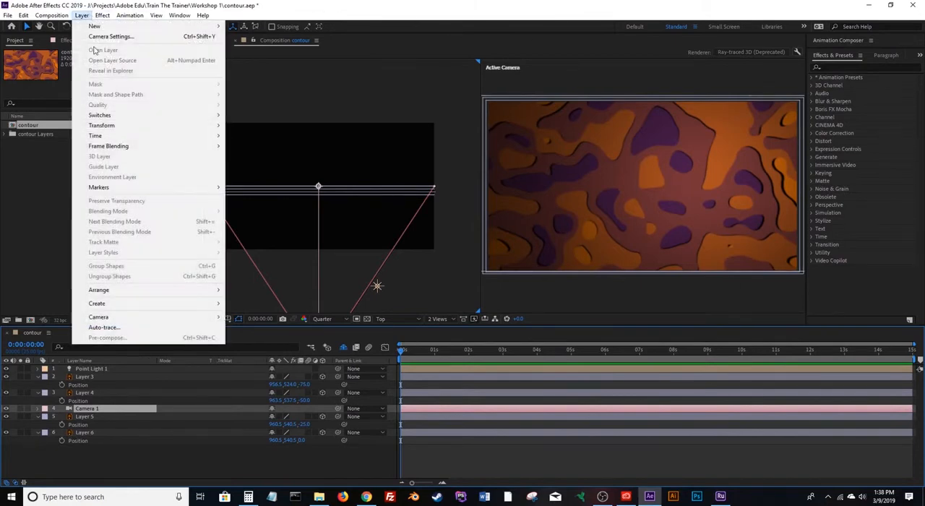
pyautogui.moveTo(129, 318)
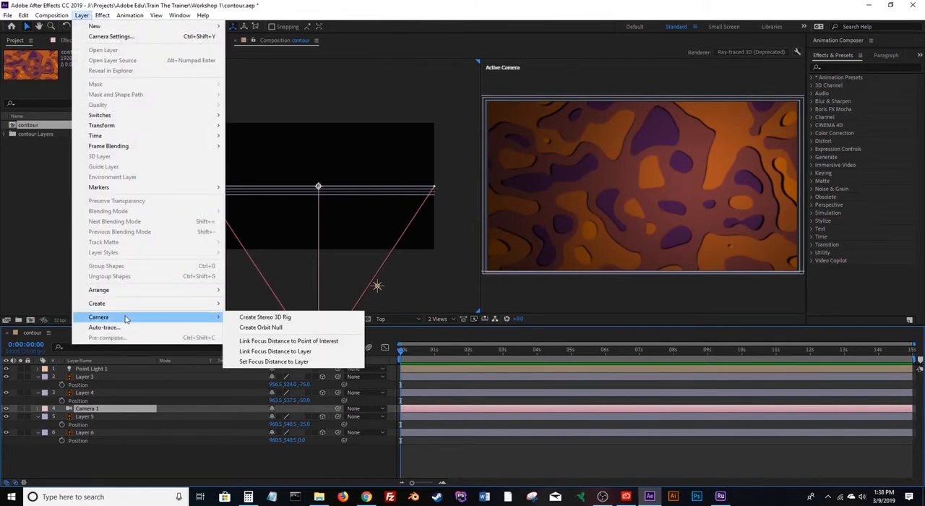
pyautogui.click(261, 327)
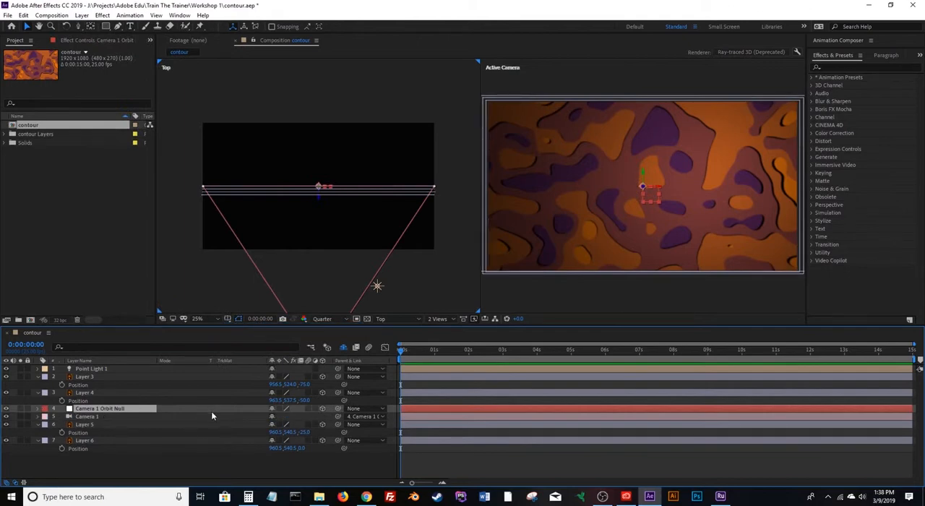
pyautogui.click(109, 417)
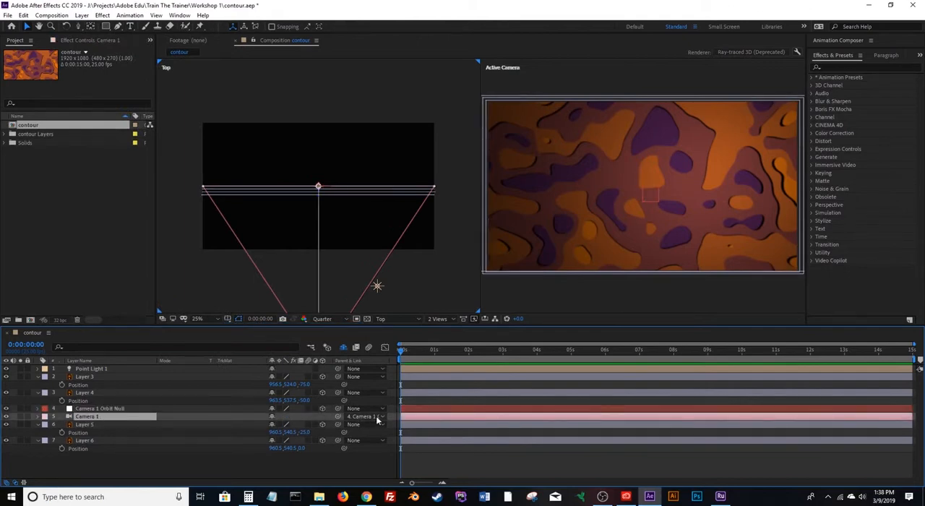
pyautogui.click(103, 409)
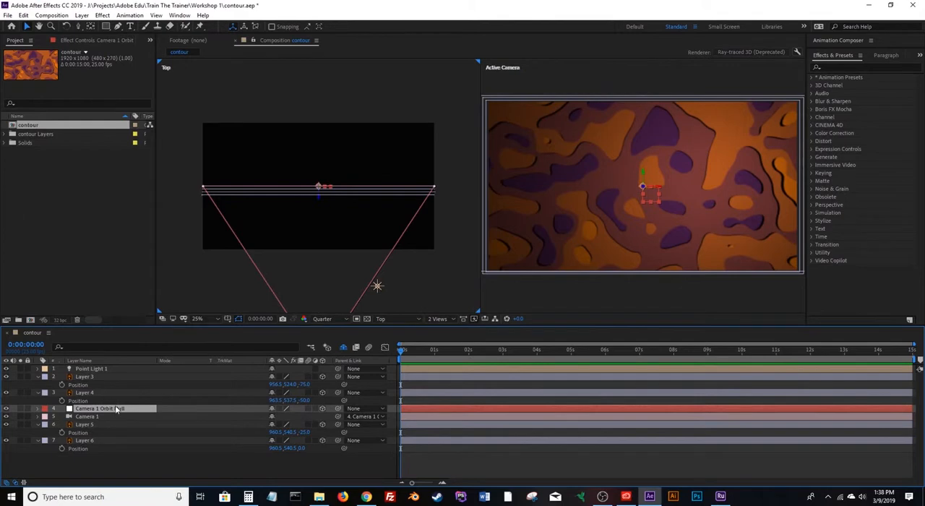
# Expand the orbit null's Transform group and set starting keyframes at 0:00:00:00 for all its properties, from Anchor Point through Opacity.
pyautogui.click(39, 409)
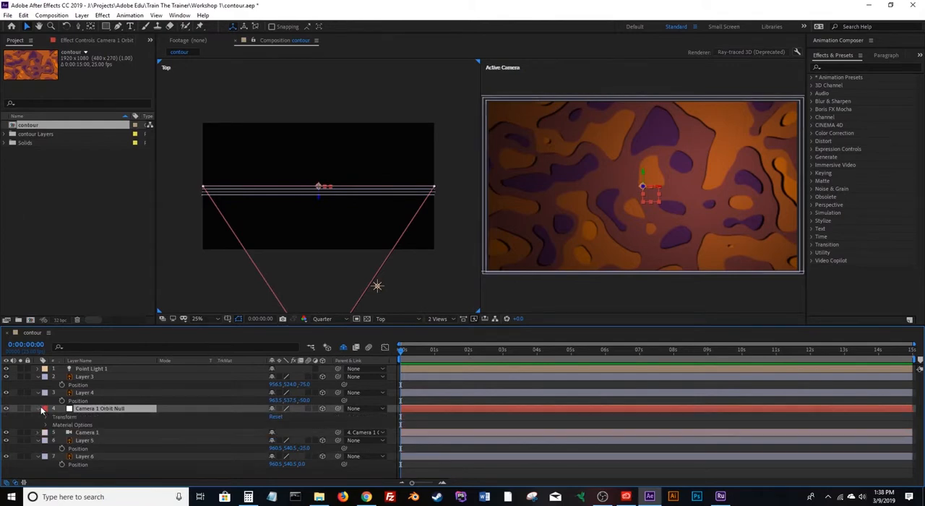
pyautogui.click(46, 417)
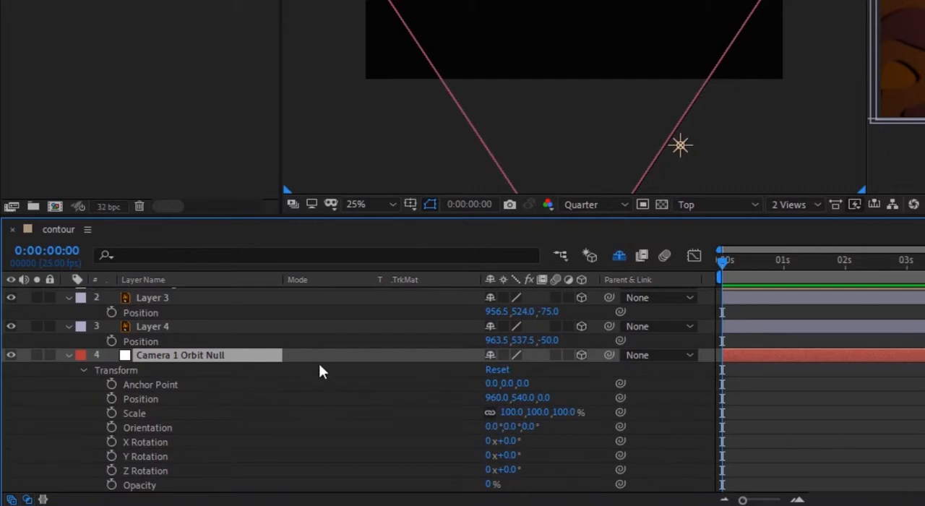
pyautogui.click(110, 384)
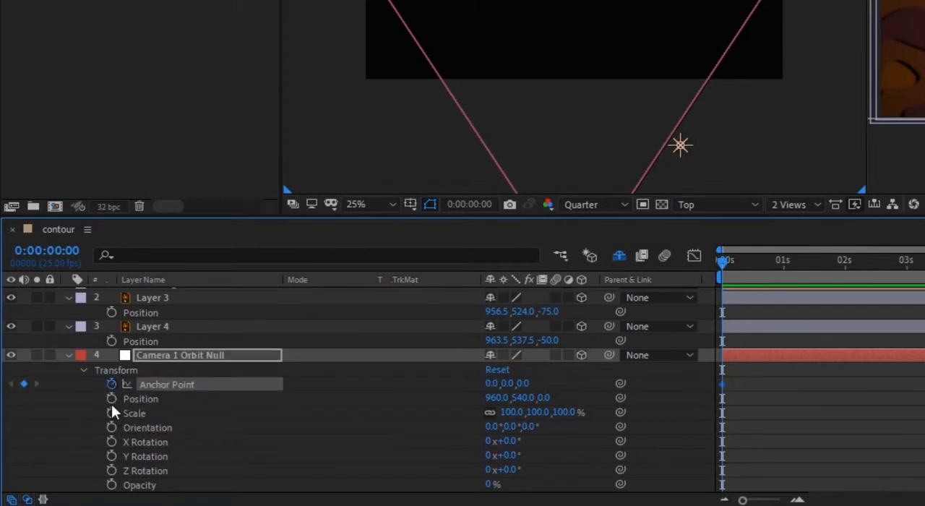
pyautogui.click(111, 398)
pyautogui.click(111, 413)
pyautogui.click(111, 427)
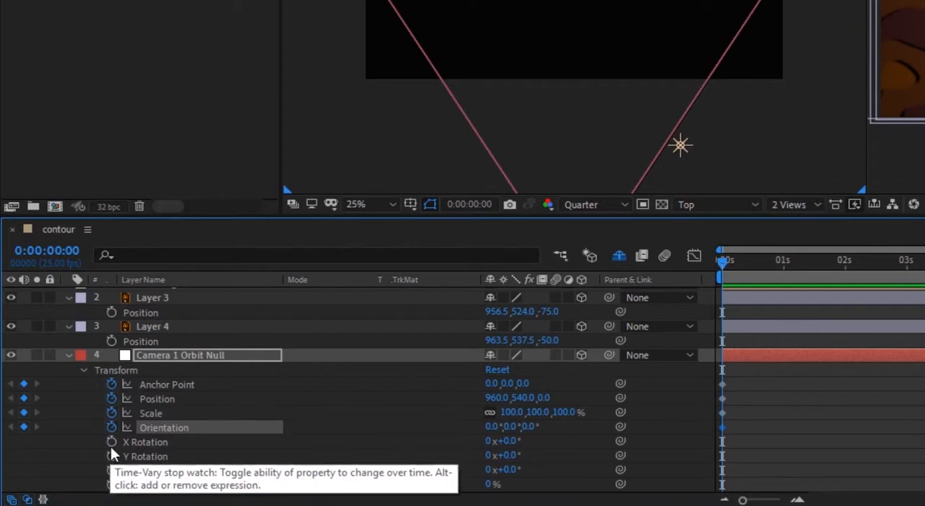
pyautogui.click(111, 441)
pyautogui.click(111, 455)
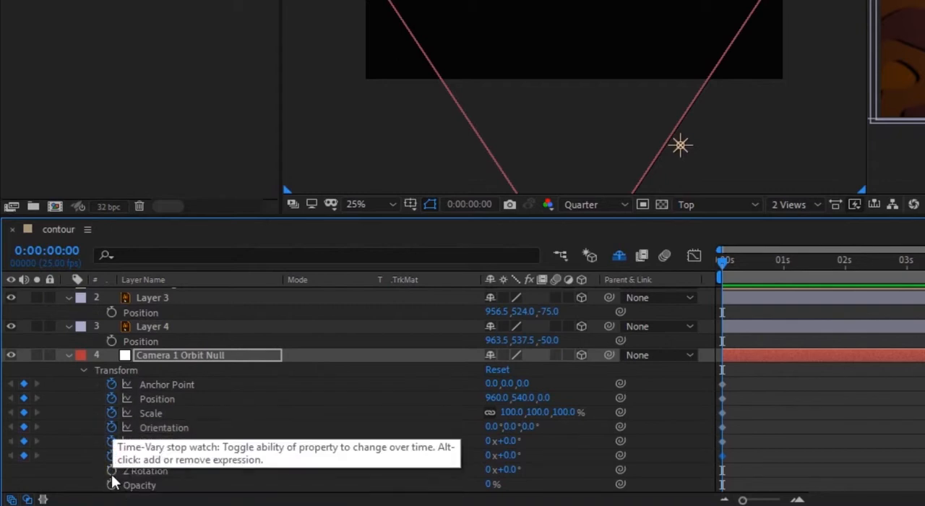
pyautogui.click(112, 471)
pyautogui.click(111, 484)
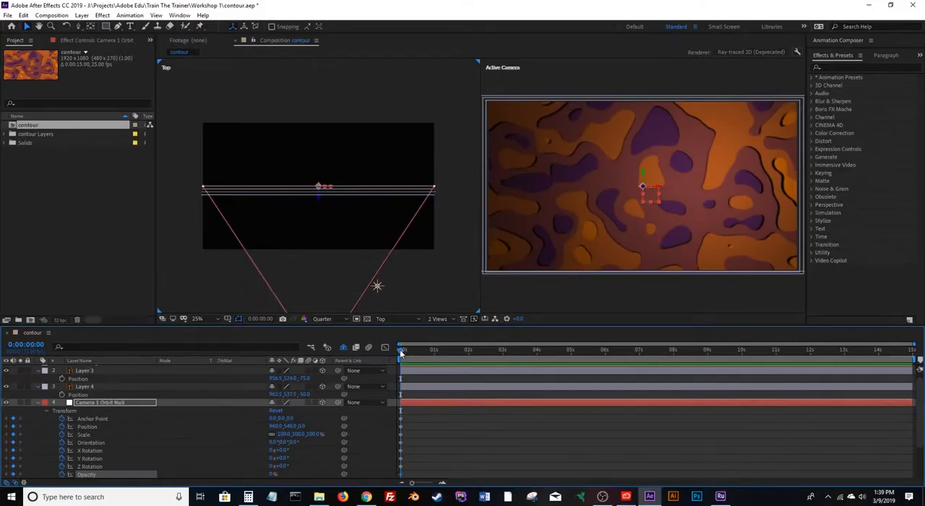
# At 0:00:14:24, keyframe the orbit null with X position 1133, Y orientation about 336° and Z rotation about 170°.
pyautogui.moveTo(402, 352); pyautogui.dragTo(911, 351)
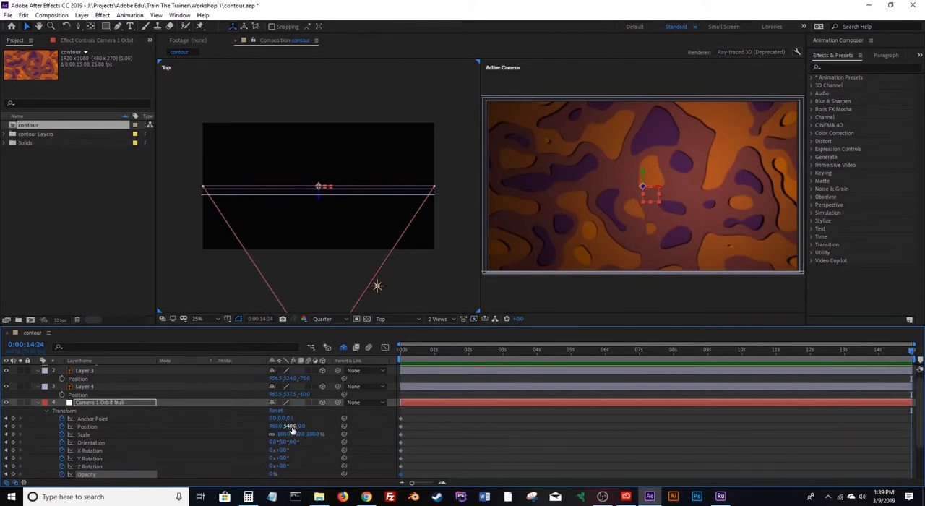
pyautogui.click(291, 426)
pyautogui.click(277, 427)
pyautogui.write('1040')
pyautogui.press('Return')
pyautogui.moveTo(322, 434); pyautogui.dragTo(366, 436)
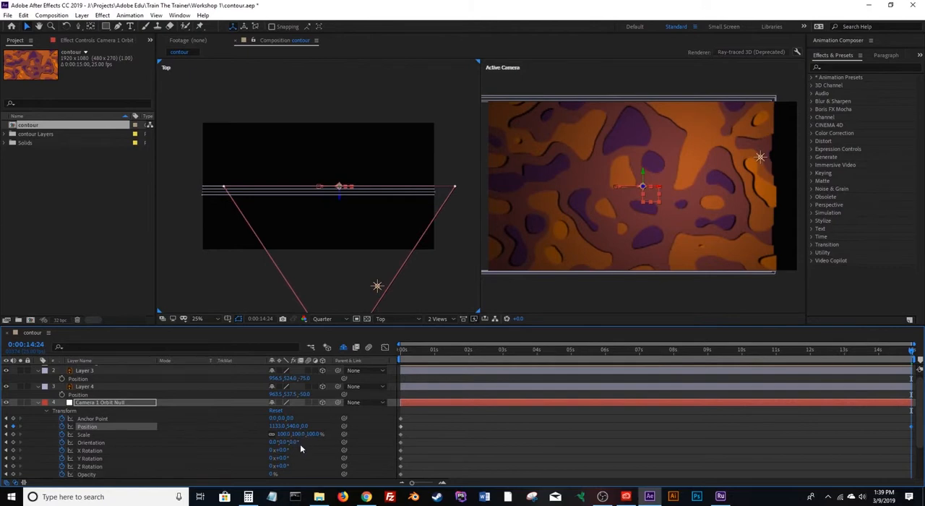
pyautogui.moveTo(283, 441); pyautogui.dragTo(265, 447)
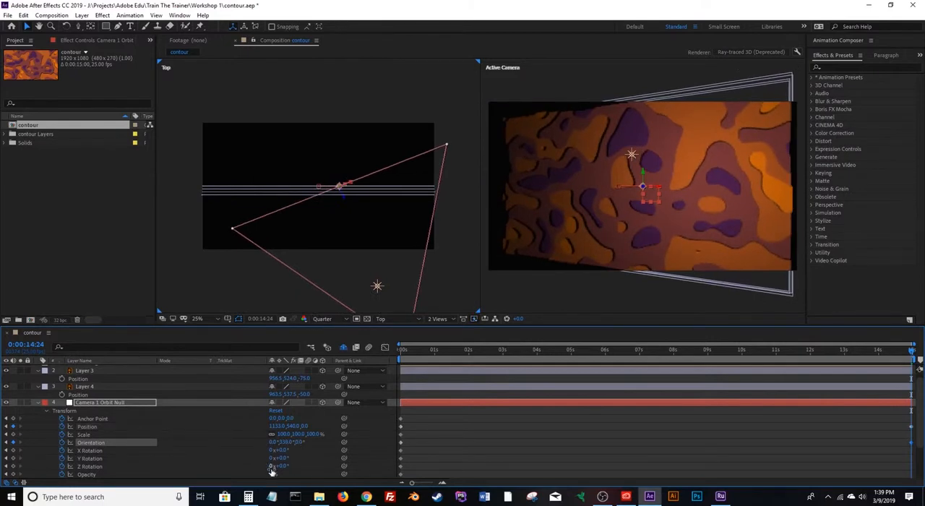
pyautogui.moveTo(280, 466); pyautogui.dragTo(372, 462)
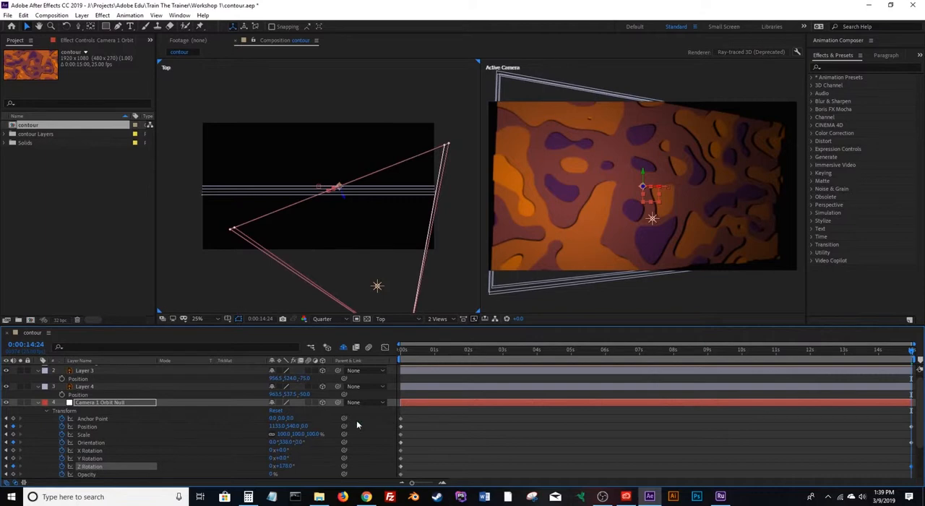
# Return to the start of the composition and preview the camera animation.
pyautogui.moveTo(504, 351); pyautogui.dragTo(349, 361)
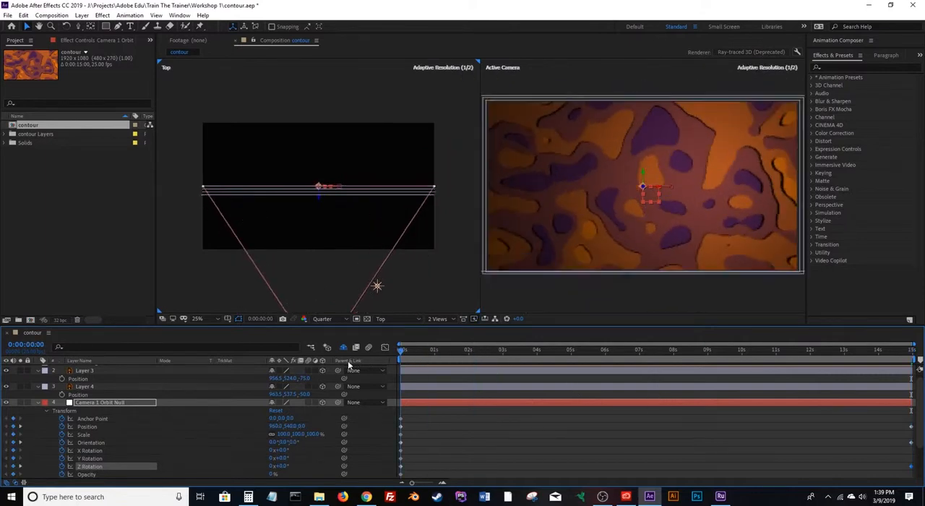
pyautogui.press('space')
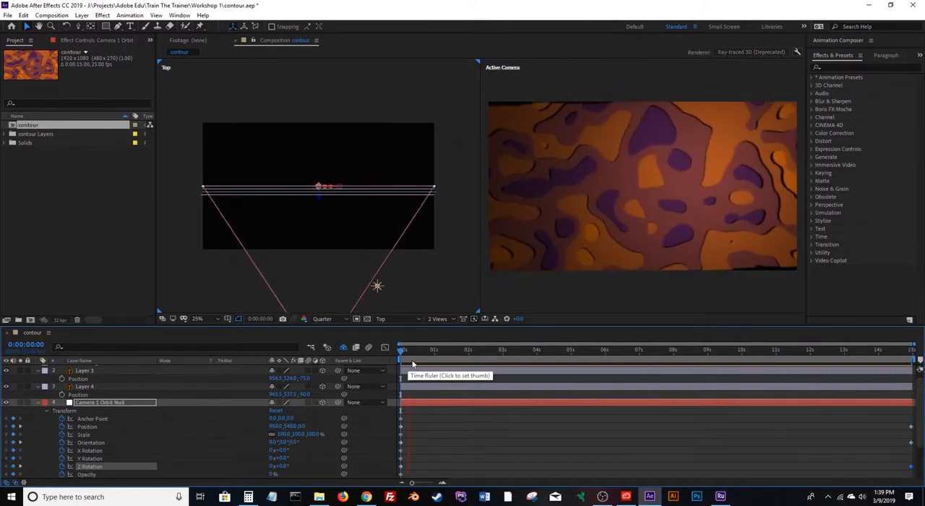